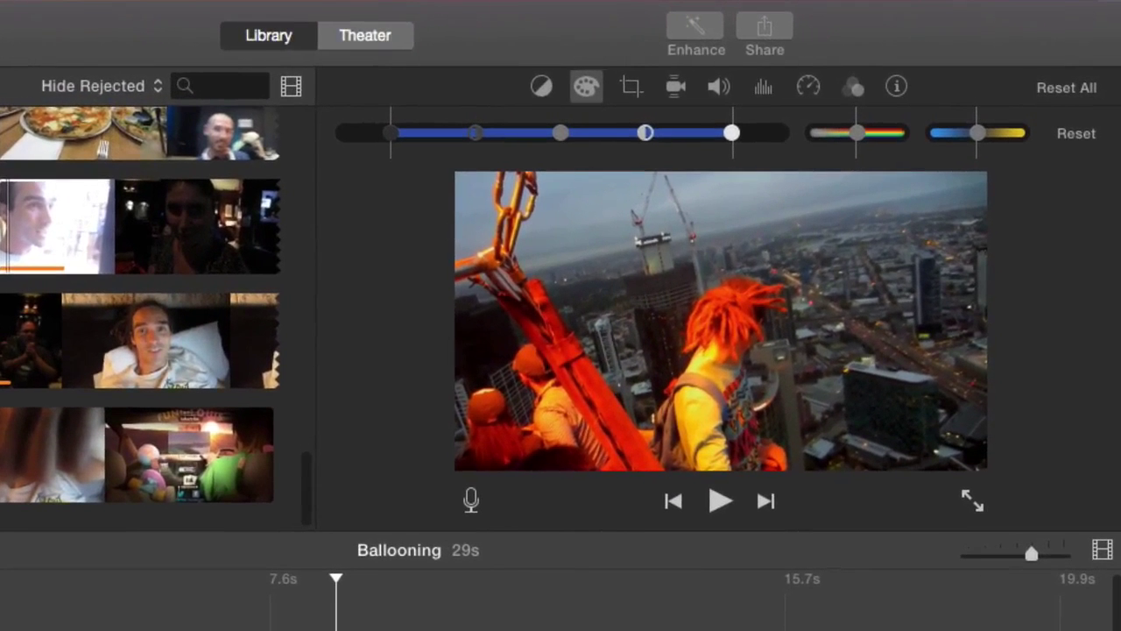
# Step: Toggle between the colour correction and colour balance panels, ending on colour correction
pyautogui.click(587, 88)
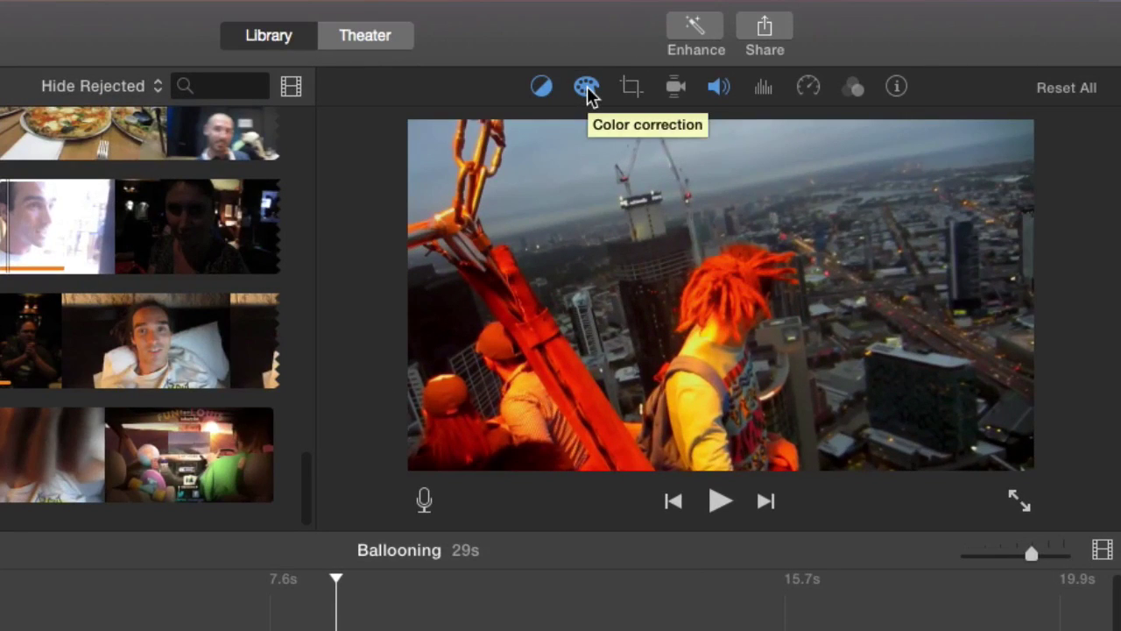
pyautogui.click(587, 88)
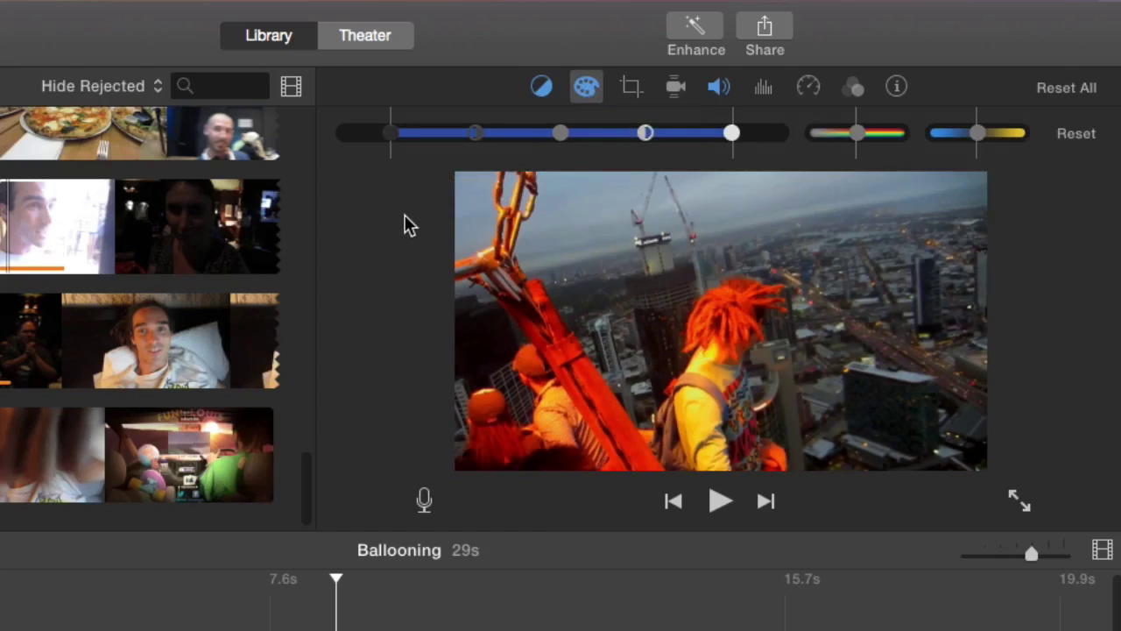
pyautogui.click(543, 87)
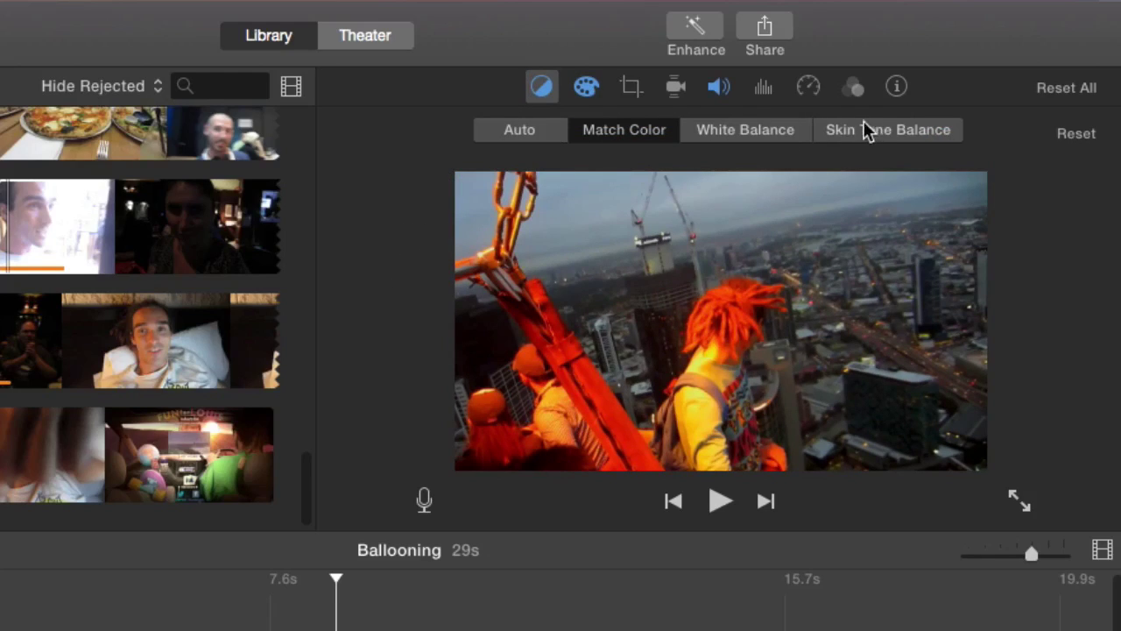
pyautogui.click(586, 86)
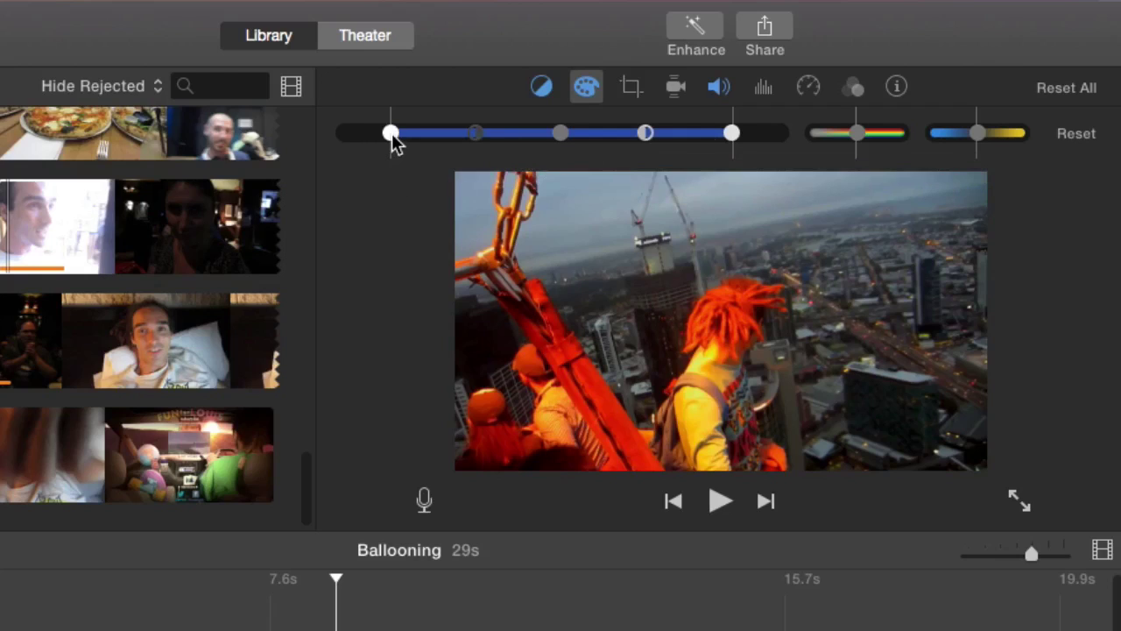
# Step: Try darker and lighter shadows with the black-point handle, leaving it slightly right of default
pyautogui.moveTo(391, 133); pyautogui.dragTo(361, 133)
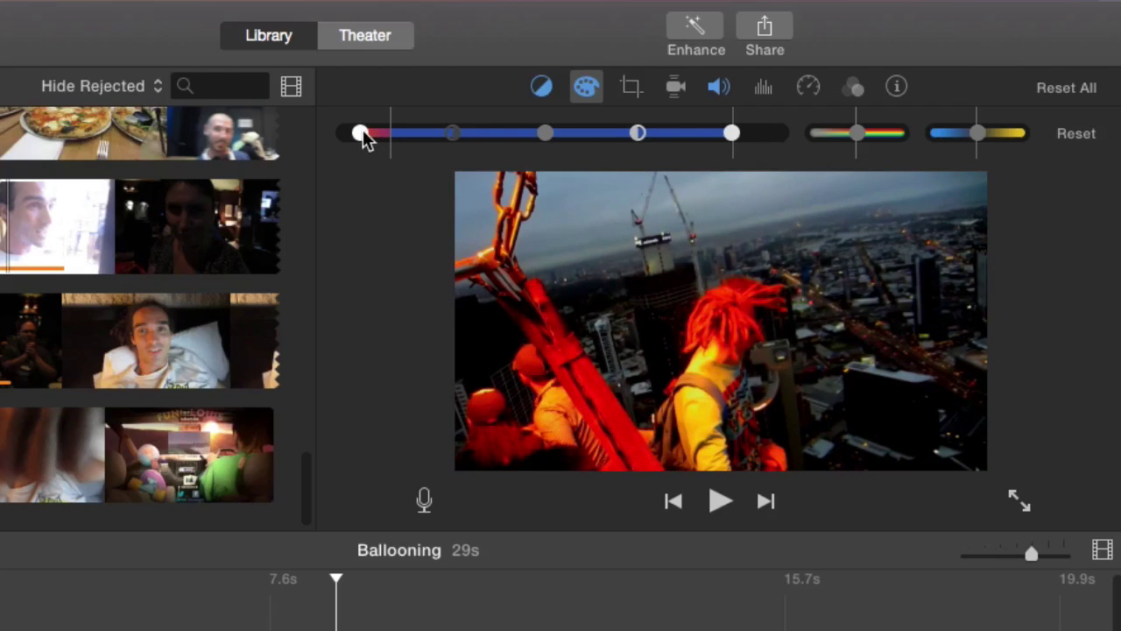
pyautogui.moveTo(363, 130); pyautogui.dragTo(351, 124)
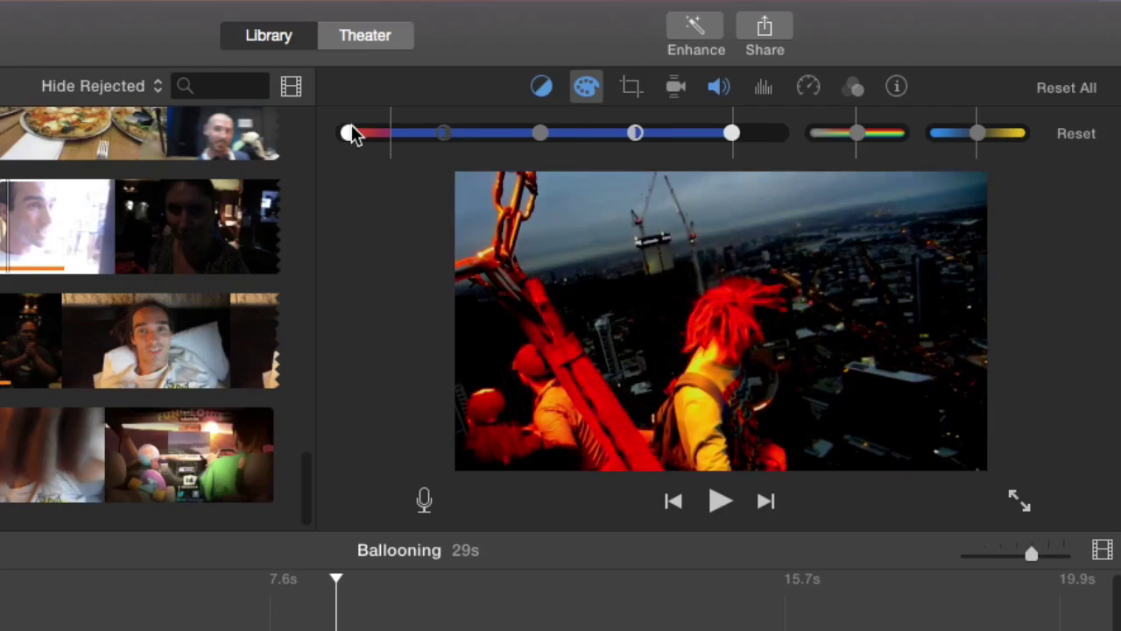
pyautogui.moveTo(351, 124); pyautogui.dragTo(430, 136)
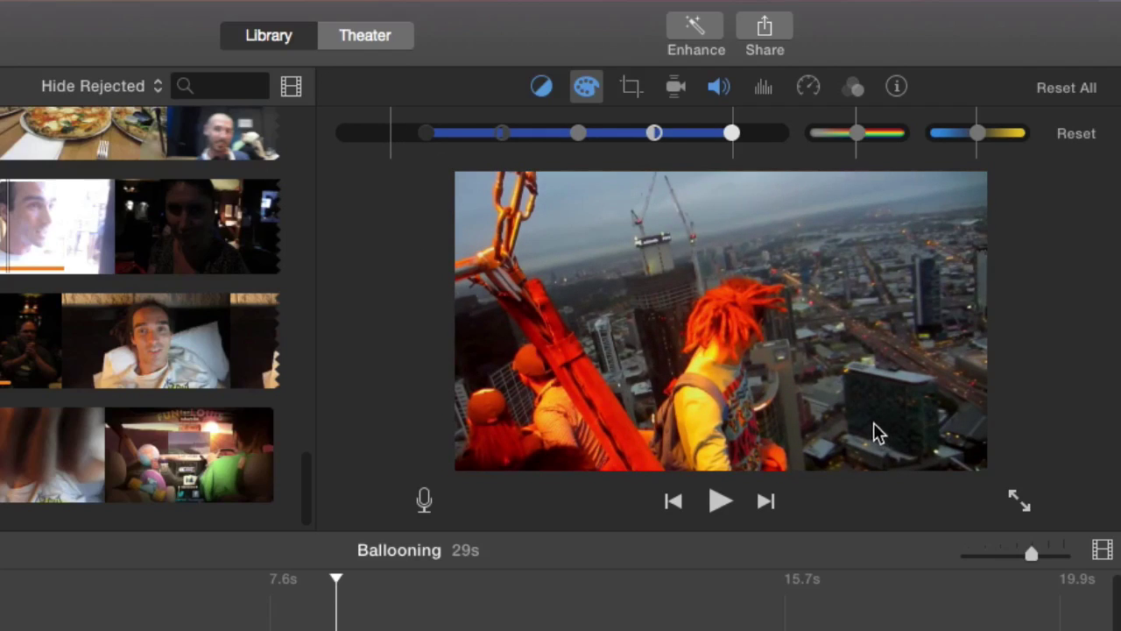
pyautogui.moveTo(429, 143); pyautogui.dragTo(477, 131)
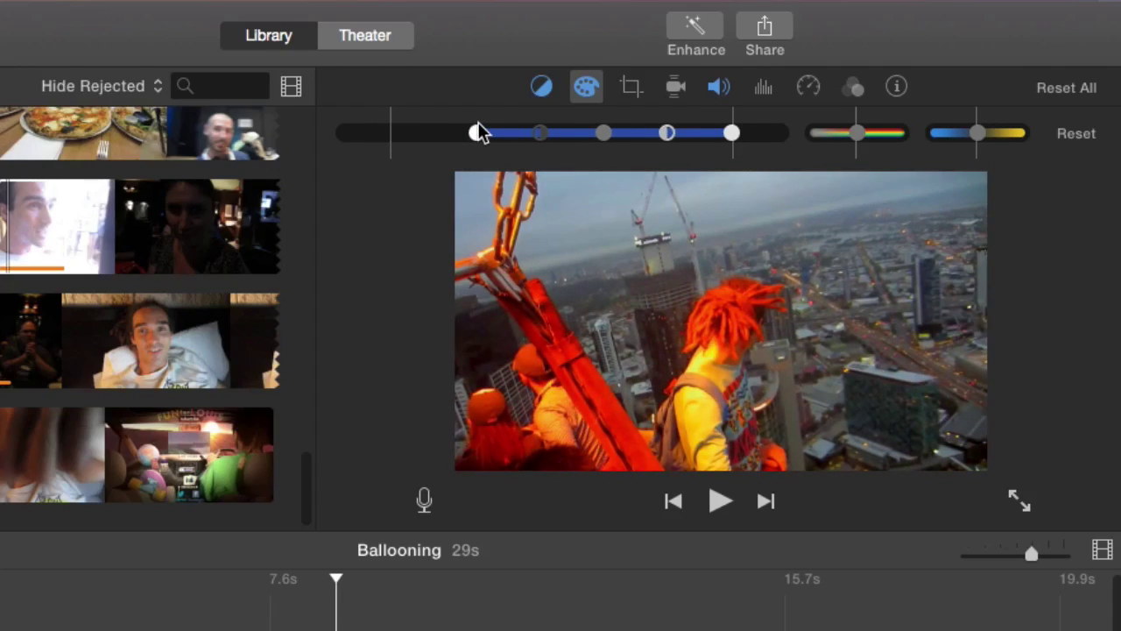
# Step: Lower the black point, then push highlights to maximum and pull them back slightly
pyautogui.moveTo(477, 131); pyautogui.dragTo(420, 131)
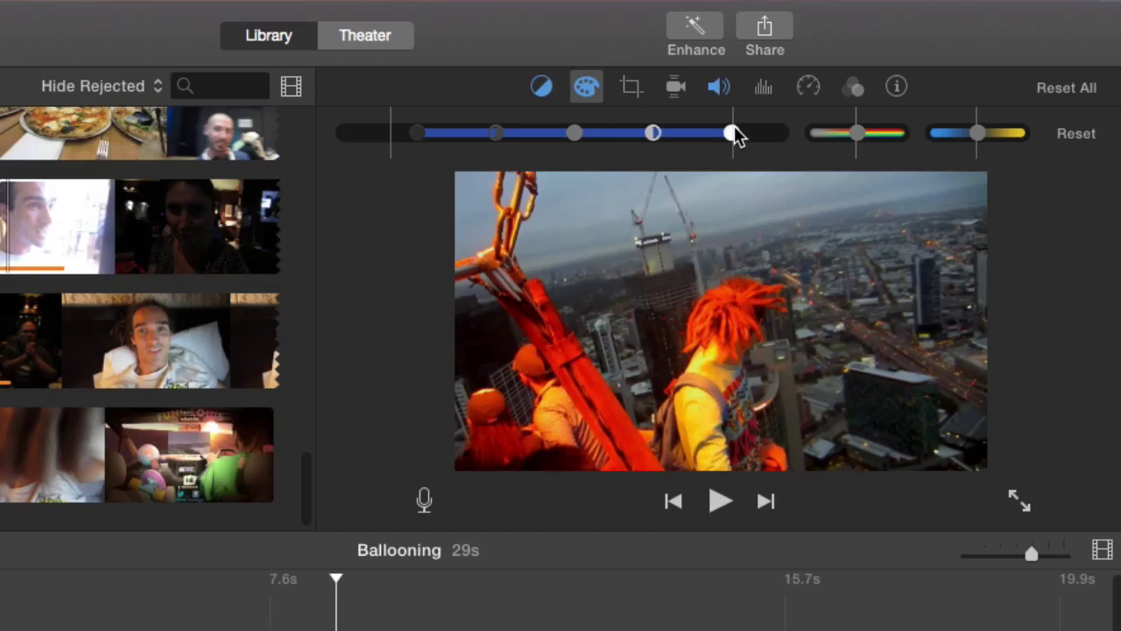
pyautogui.moveTo(735, 132); pyautogui.dragTo(774, 137)
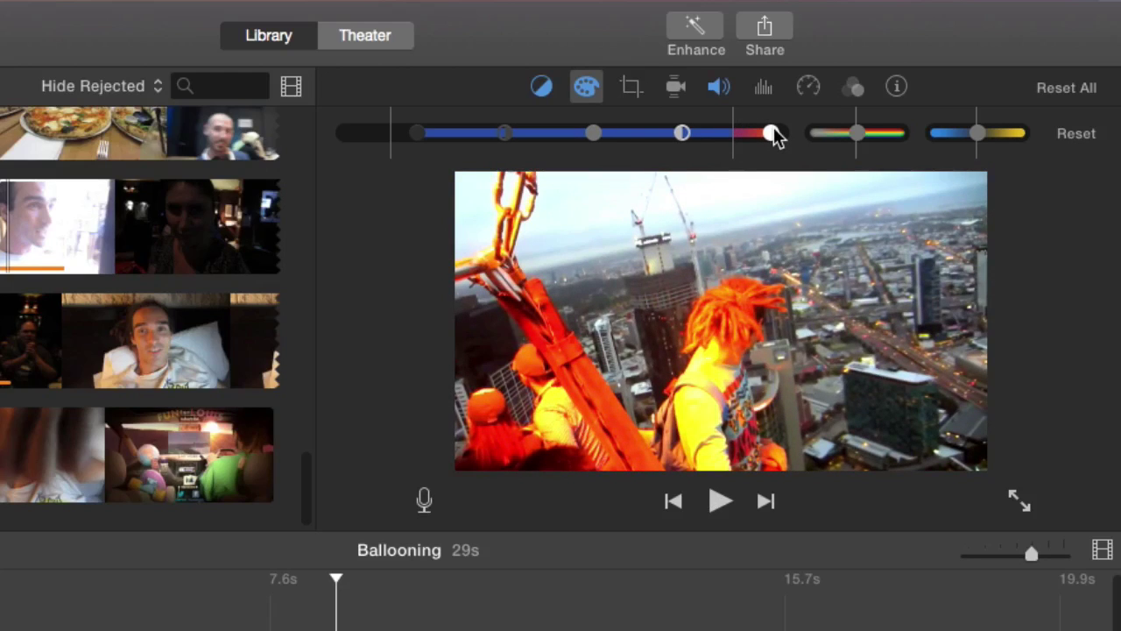
pyautogui.moveTo(773, 128); pyautogui.dragTo(792, 128)
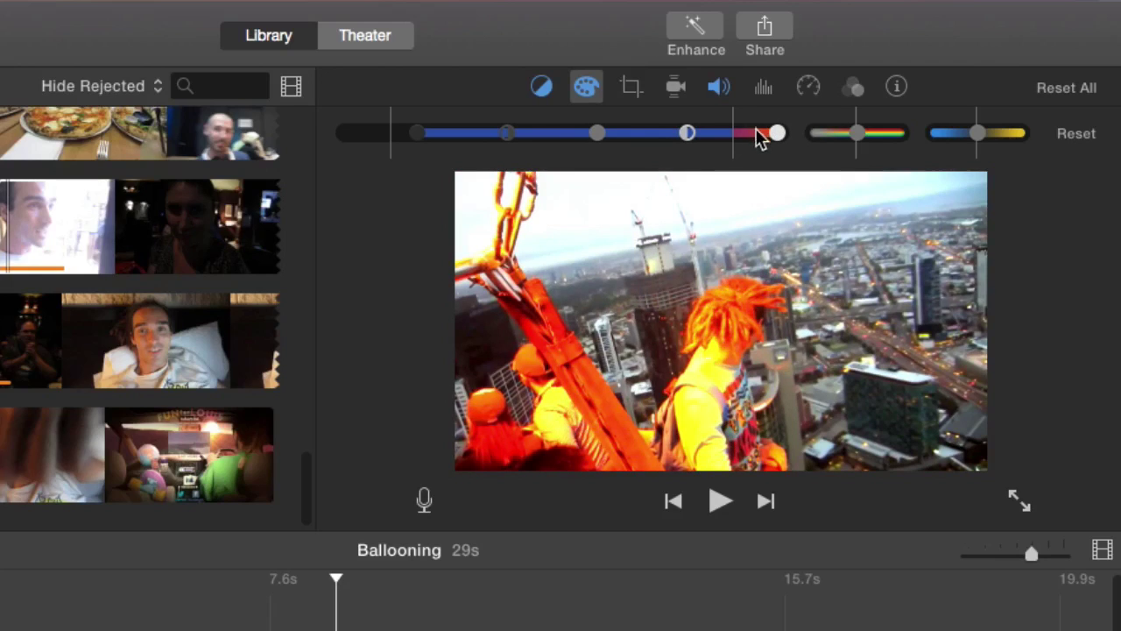
pyautogui.moveTo(771, 134); pyautogui.dragTo(749, 125)
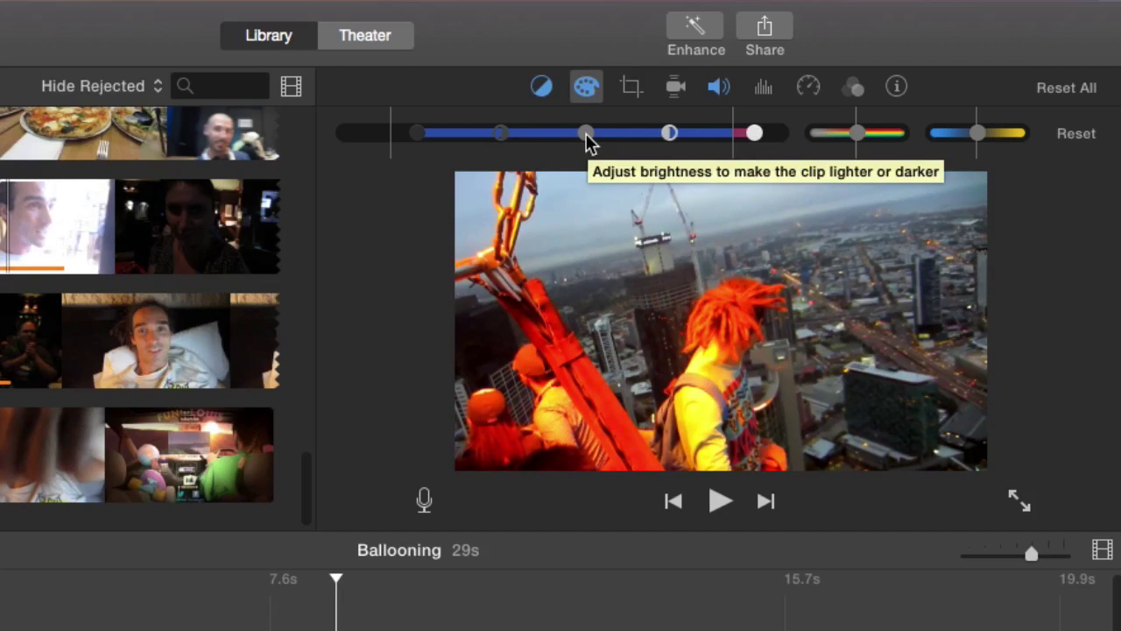
# Step: Nudge the brightness handle and slightly increase contrast on the levels slider
pyautogui.moveTo(588, 142); pyautogui.dragTo(531, 136)
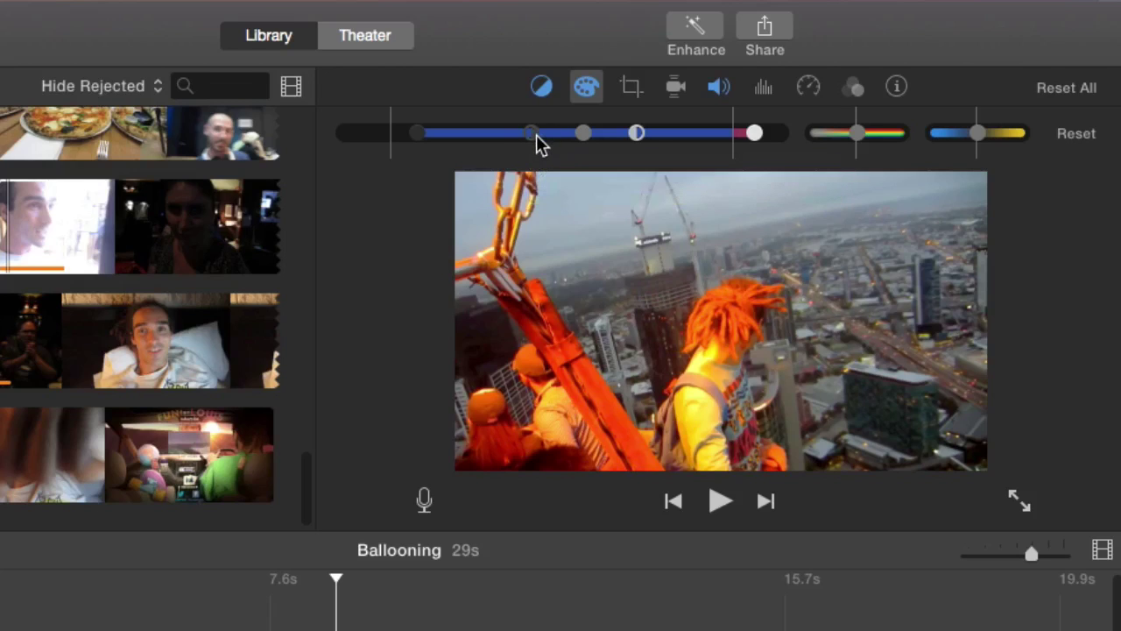
pyautogui.moveTo(536, 137)
pyautogui.mouseDown()
pyautogui.moveTo(485, 136)
pyautogui.moveTo(543, 134)
pyautogui.moveTo(508, 136)
pyautogui.moveTo(525, 134)
pyautogui.mouseUp()
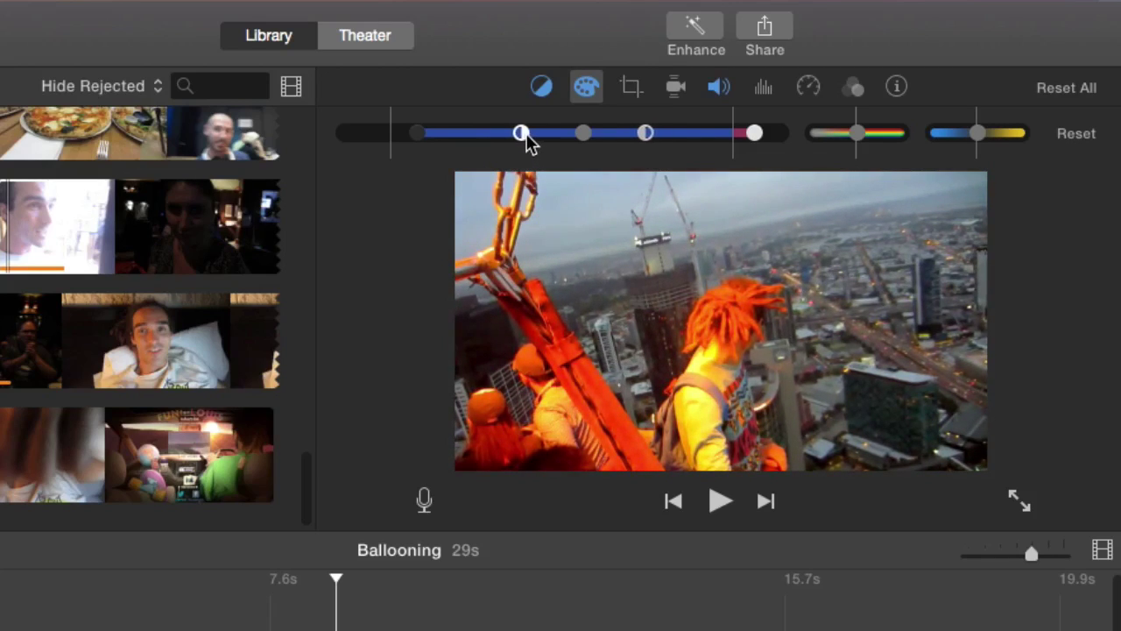
# Step: Sweep saturation between muted and vivid, then settle it just below normal
pyautogui.click(858, 133)
pyautogui.moveTo(858, 139); pyautogui.dragTo(842, 141)
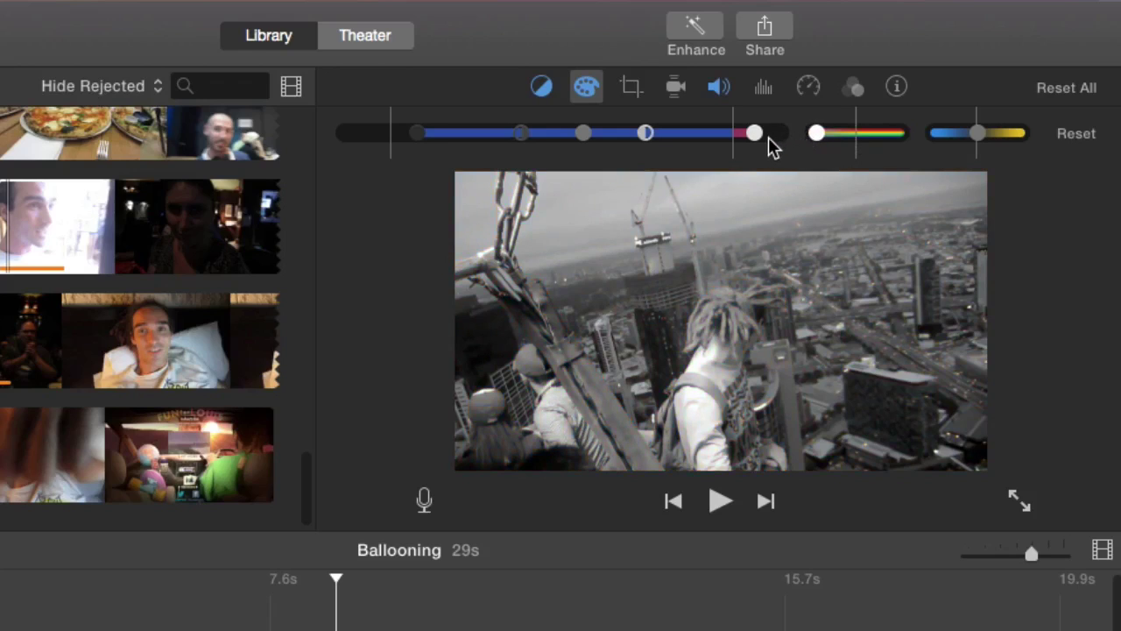
pyautogui.moveTo(847, 143); pyautogui.dragTo(876, 142)
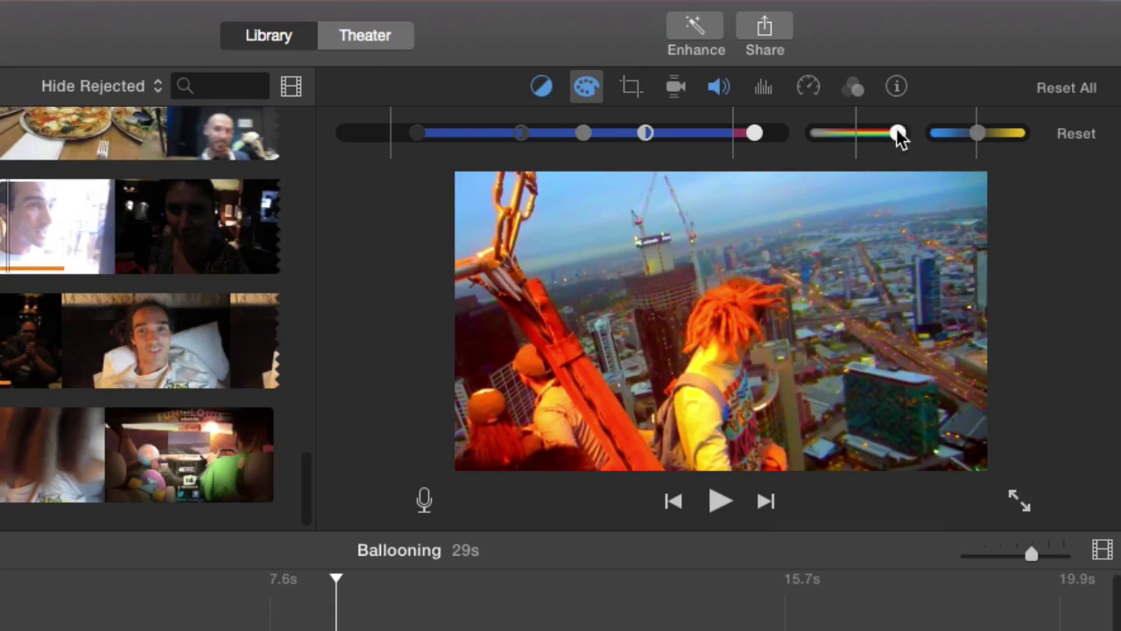
pyautogui.moveTo(857, 133)
pyautogui.mouseDown()
pyautogui.moveTo(809, 127)
pyautogui.moveTo(862, 135)
pyautogui.moveTo(849, 133)
pyautogui.mouseUp()
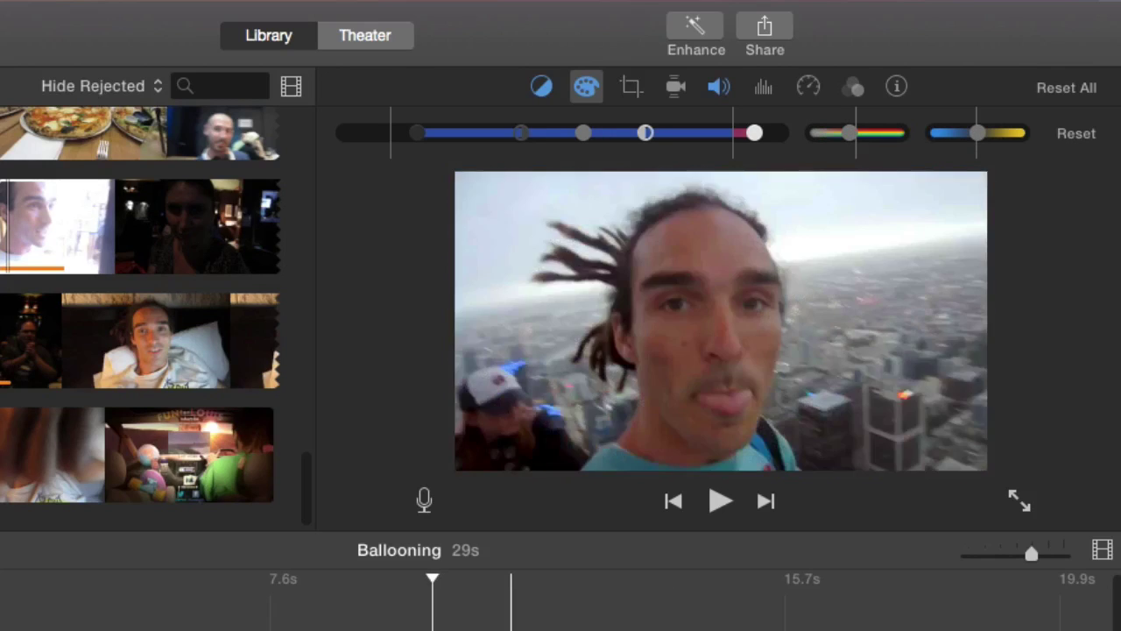
# Step: On the aerial city shot, set saturation just above normal and nudge temperature slightly
pyautogui.click(412, 603)
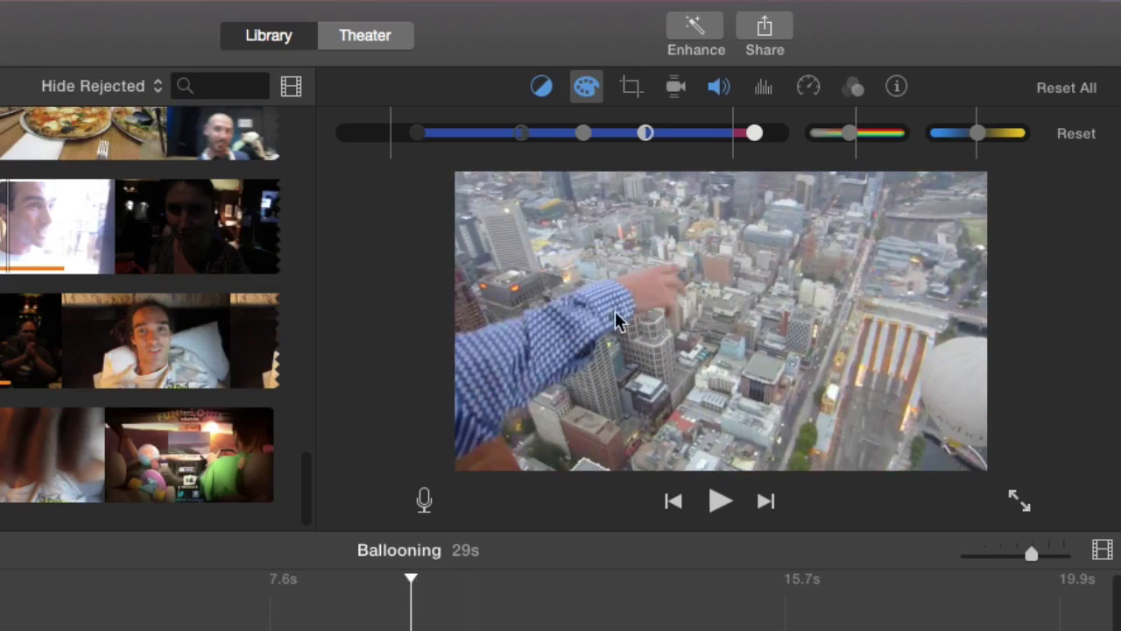
pyautogui.moveTo(850, 134); pyautogui.dragTo(901, 145)
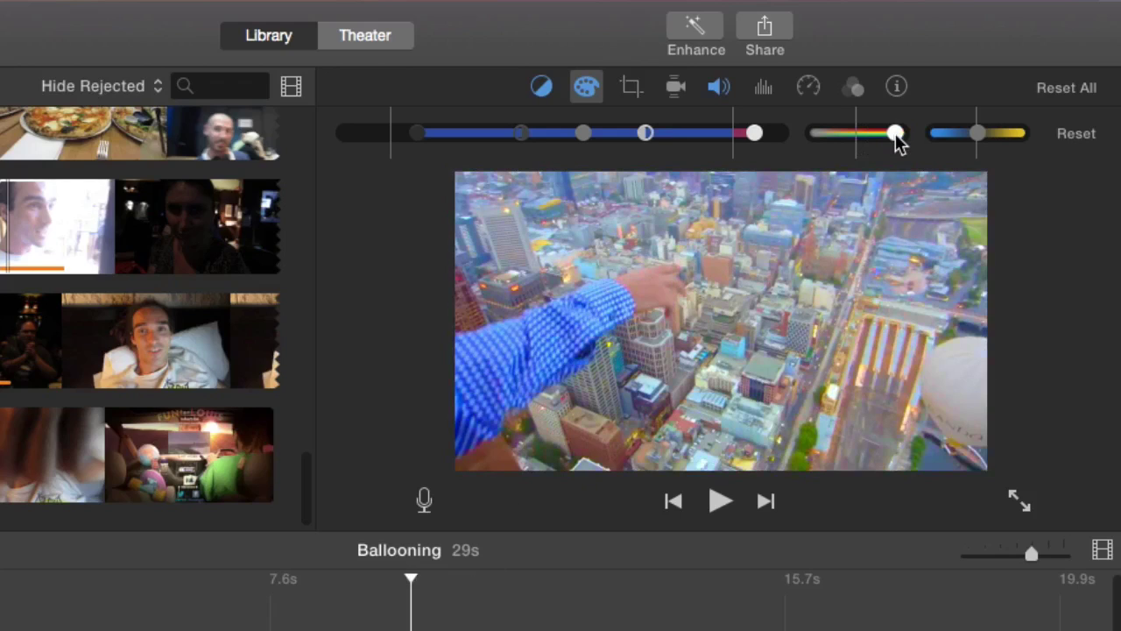
pyautogui.moveTo(900, 145); pyautogui.dragTo(869, 143)
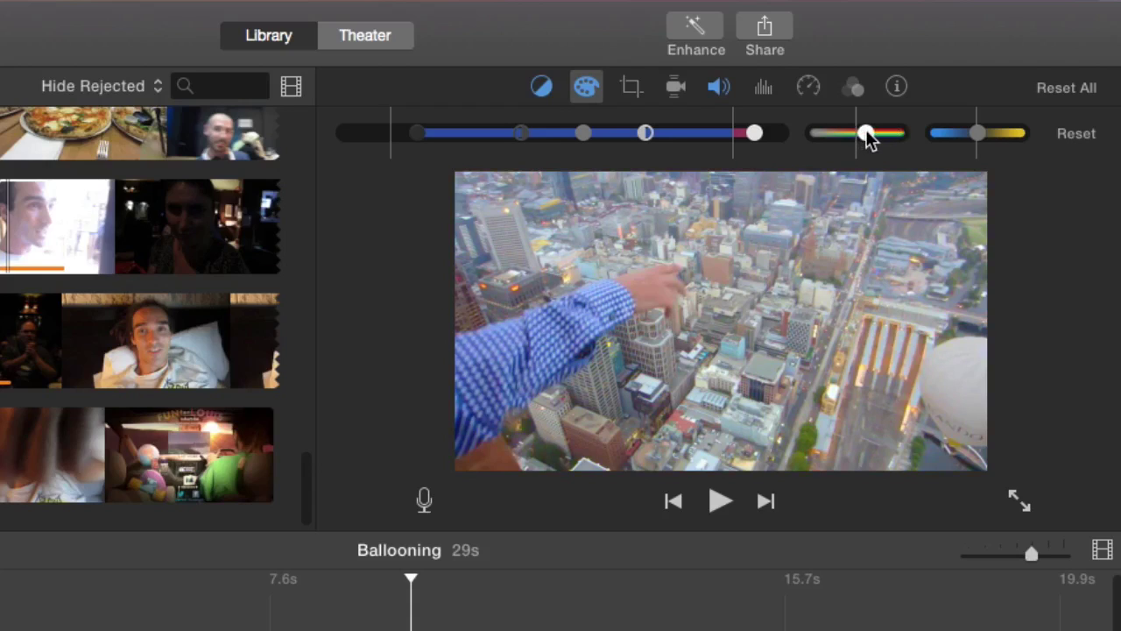
pyautogui.moveTo(869, 143); pyautogui.dragTo(865, 138)
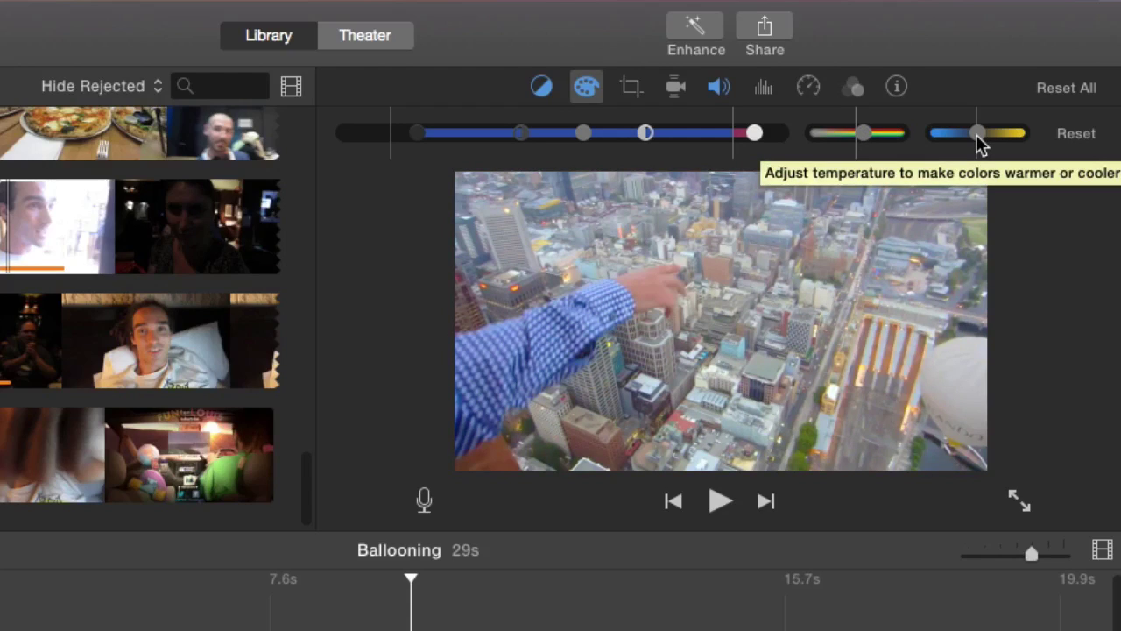
pyautogui.moveTo(976, 134); pyautogui.dragTo(1001, 138)
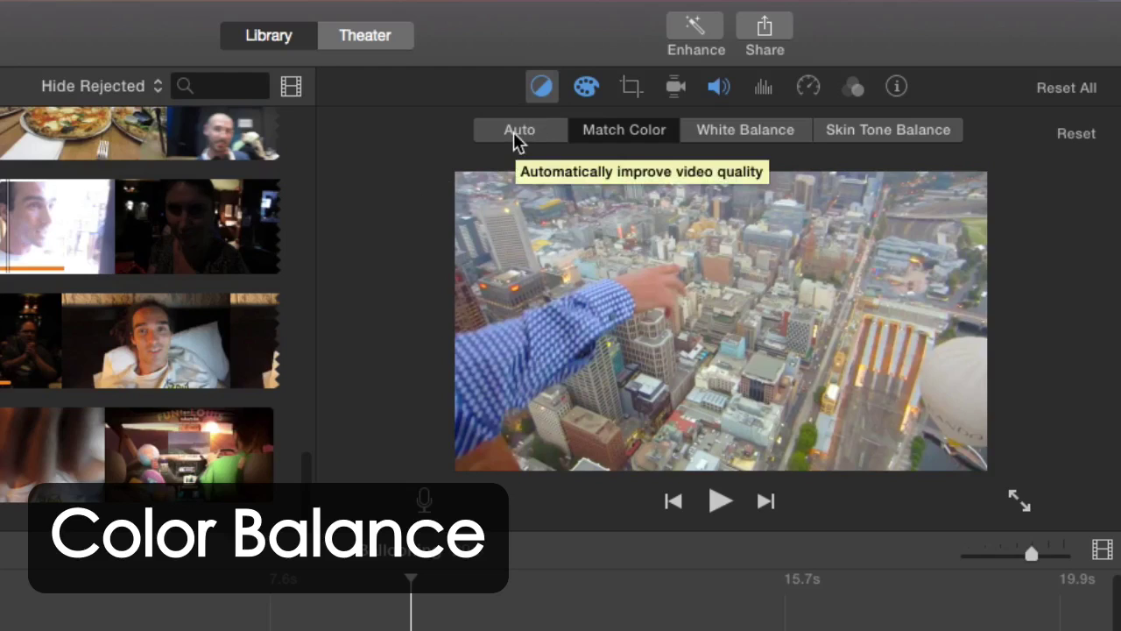
pyautogui.click(515, 136)
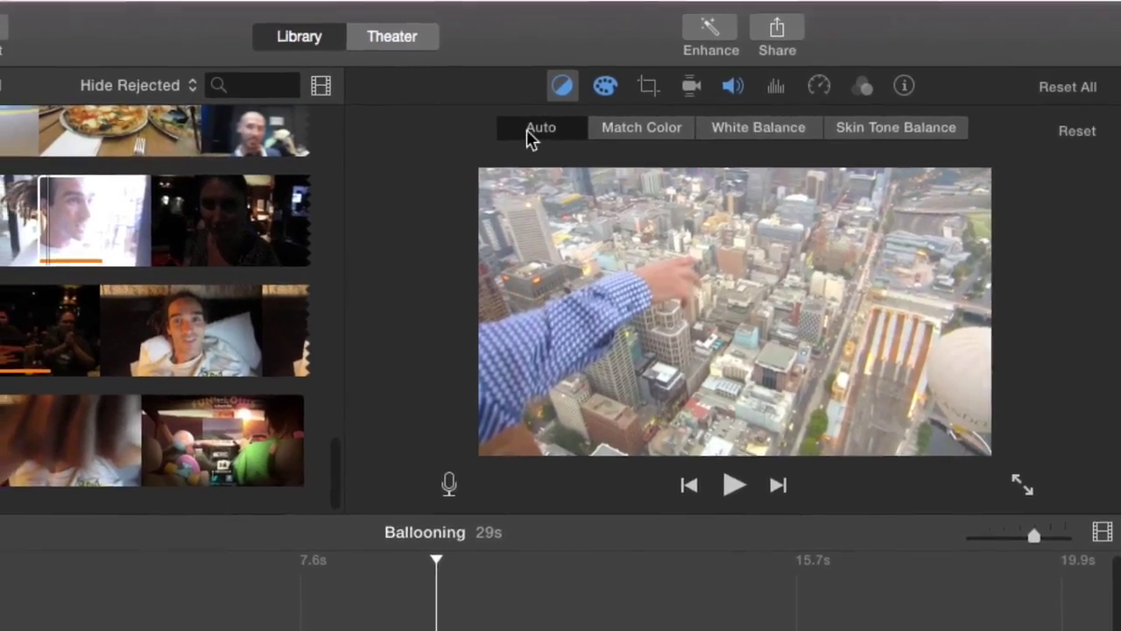
pyautogui.click(516, 132)
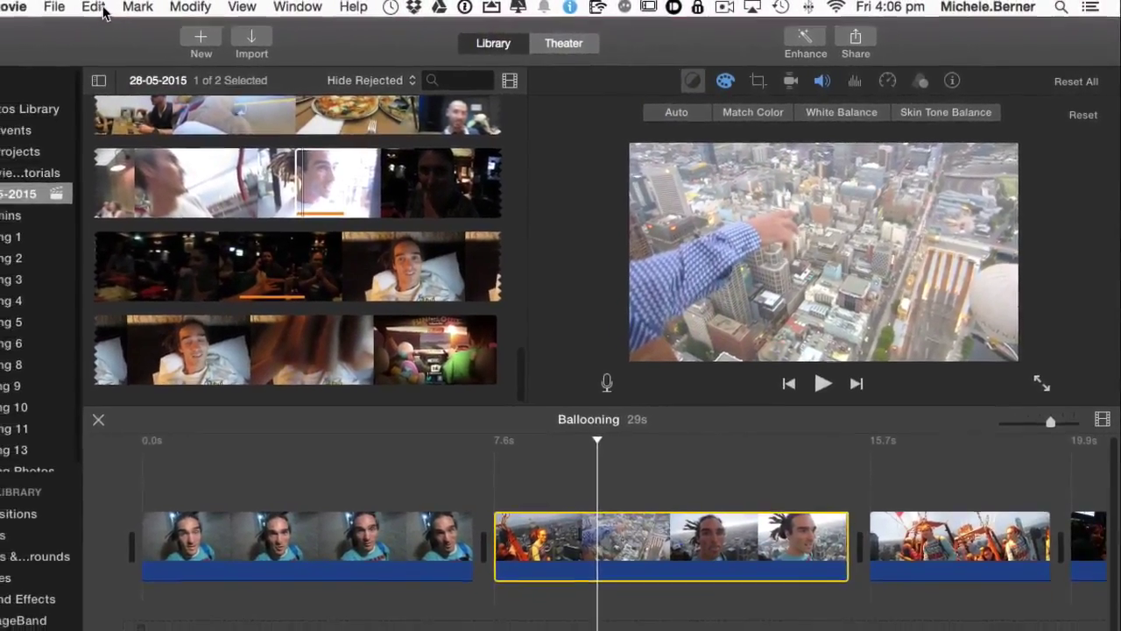
pyautogui.click(148, 10)
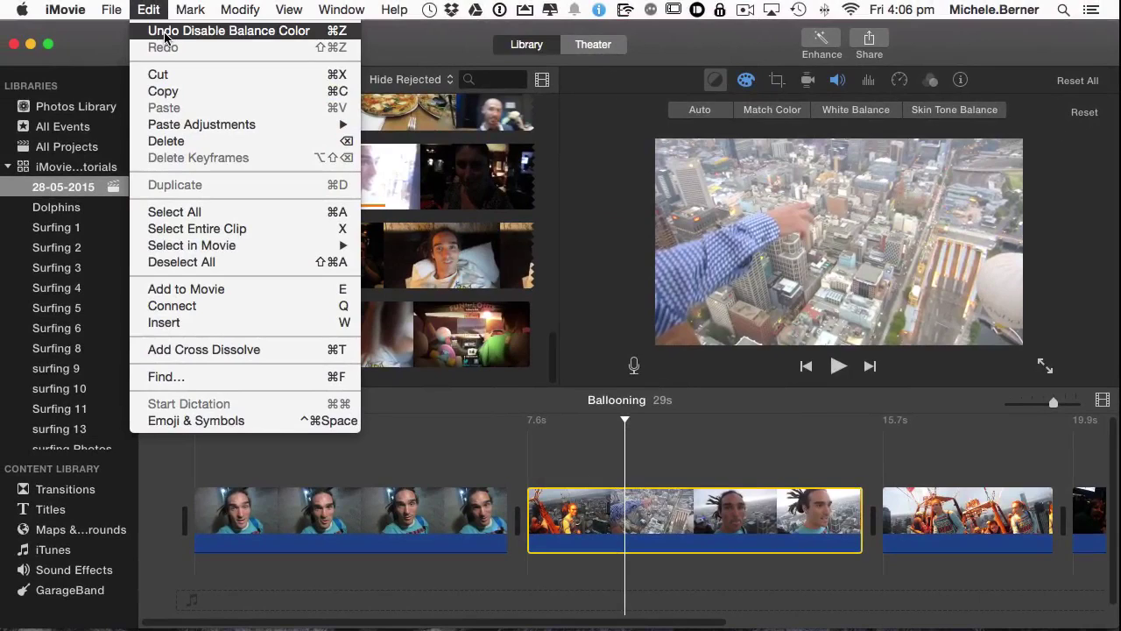
pyautogui.click(165, 35)
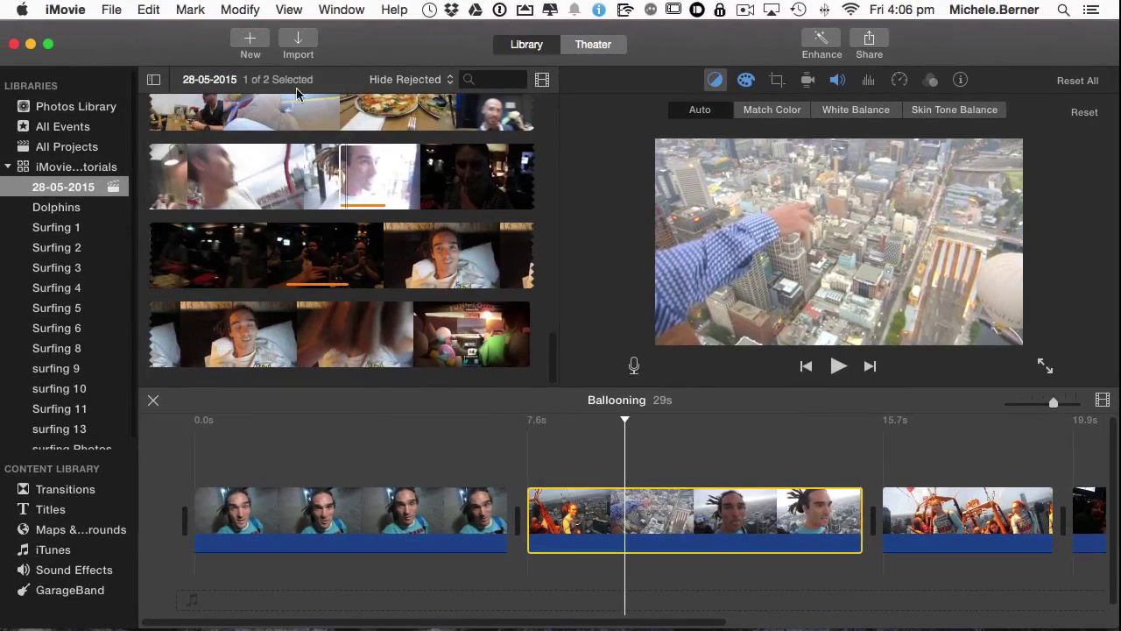
pyautogui.click(148, 9)
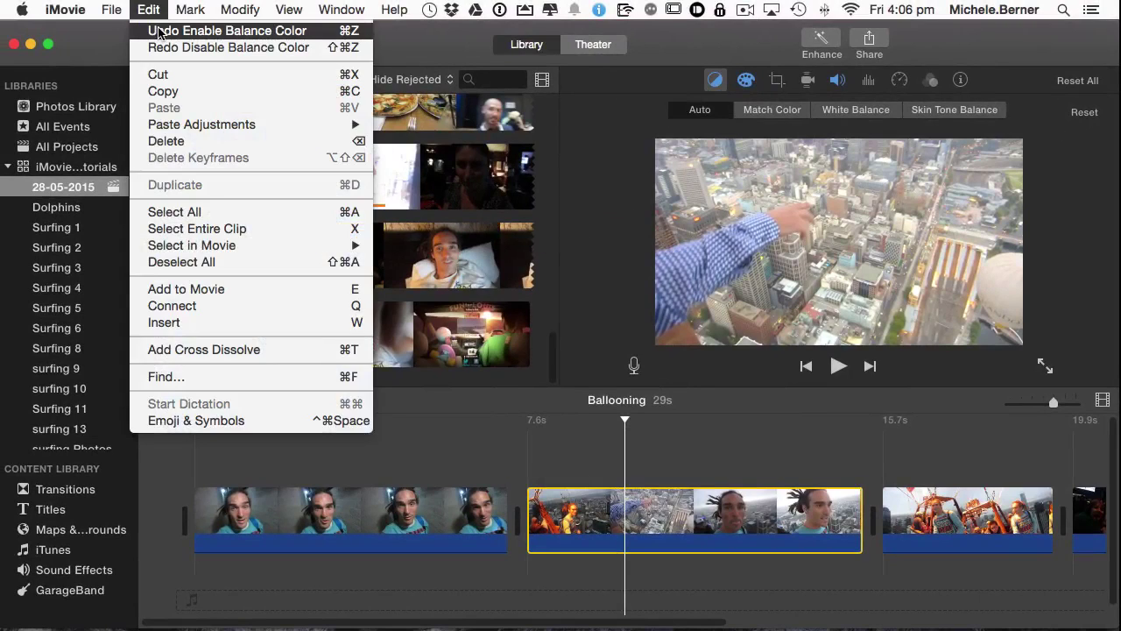
pyautogui.click(160, 34)
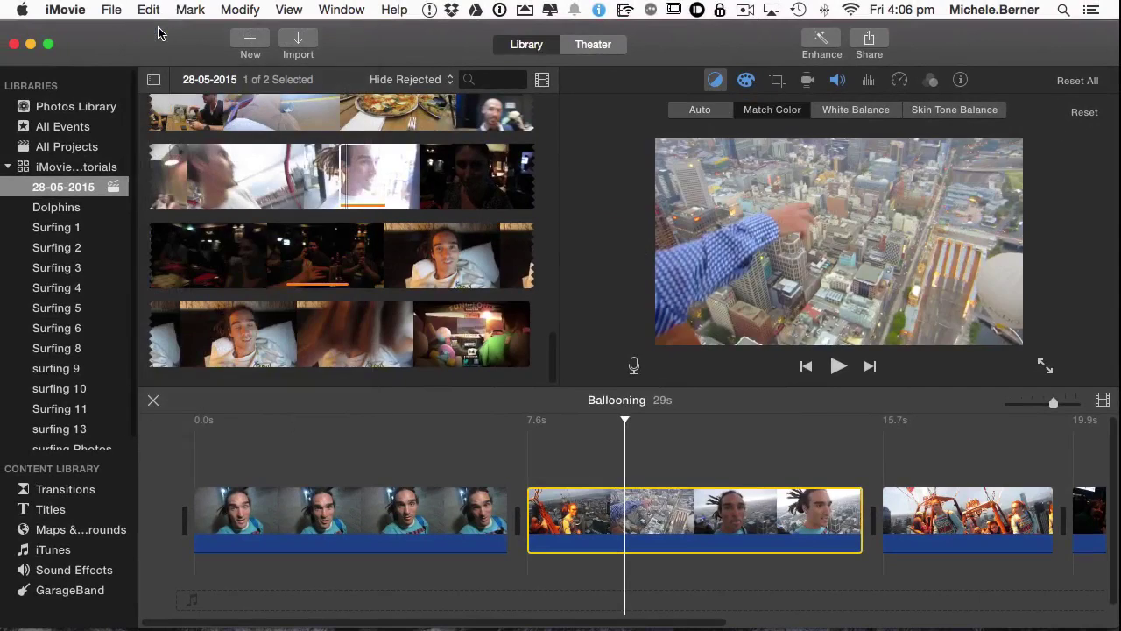
pyautogui.click(699, 111)
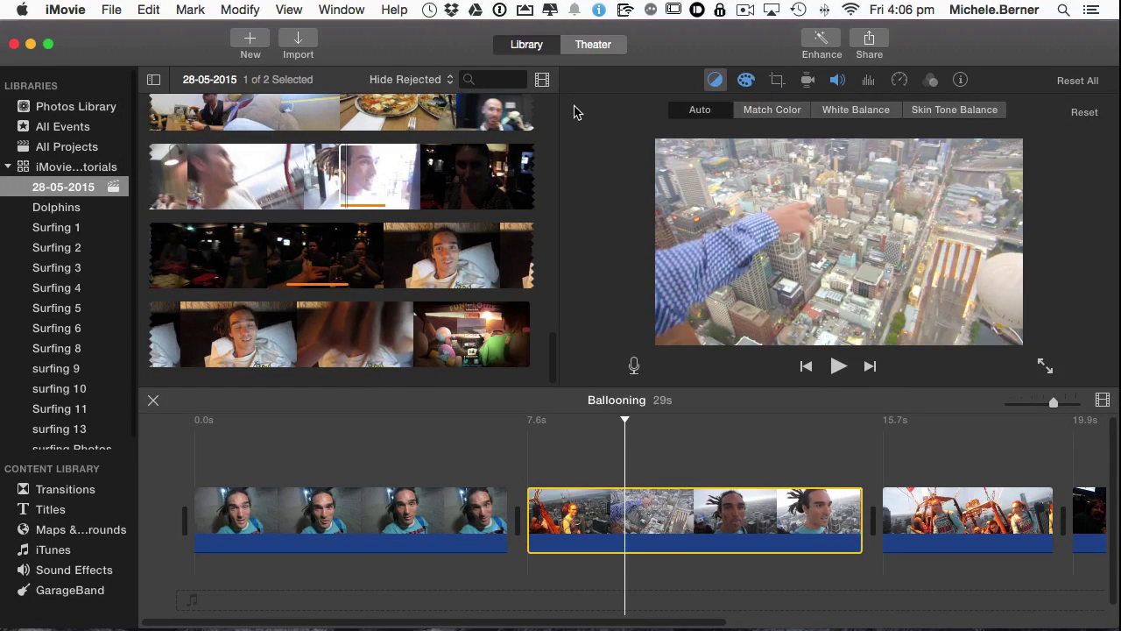
pyautogui.click(148, 10)
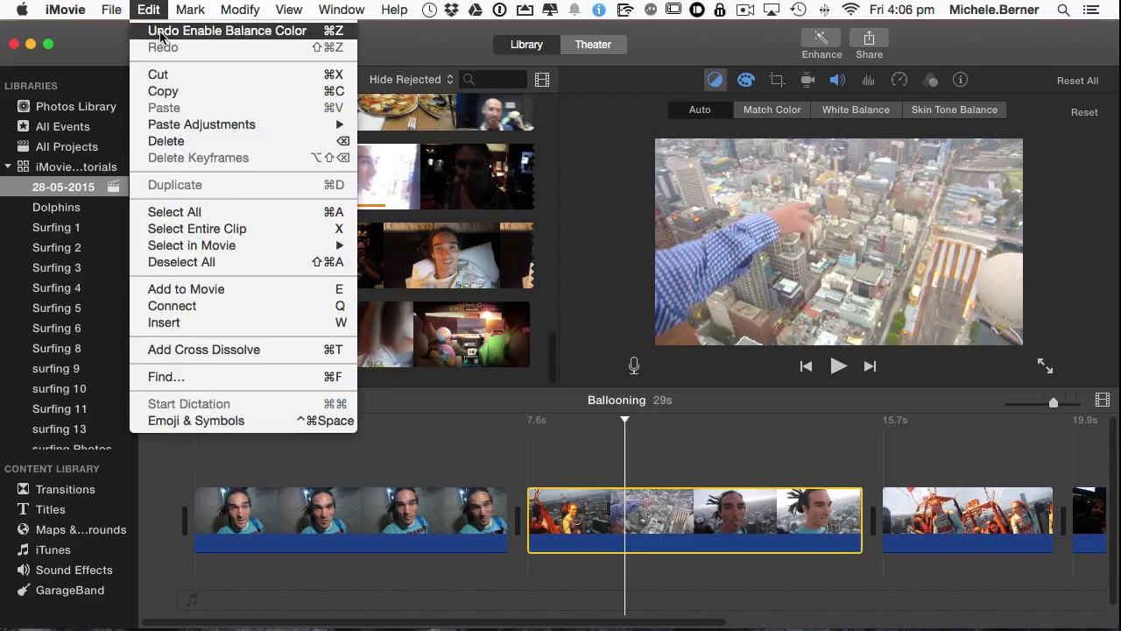
pyautogui.click(160, 33)
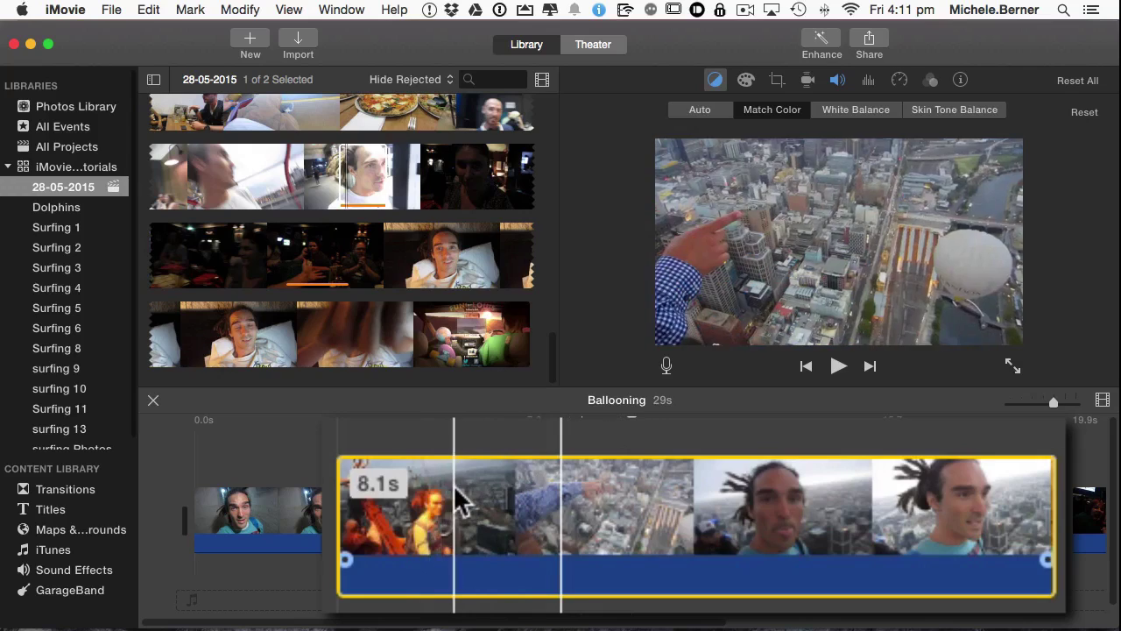
pyautogui.click(784, 112)
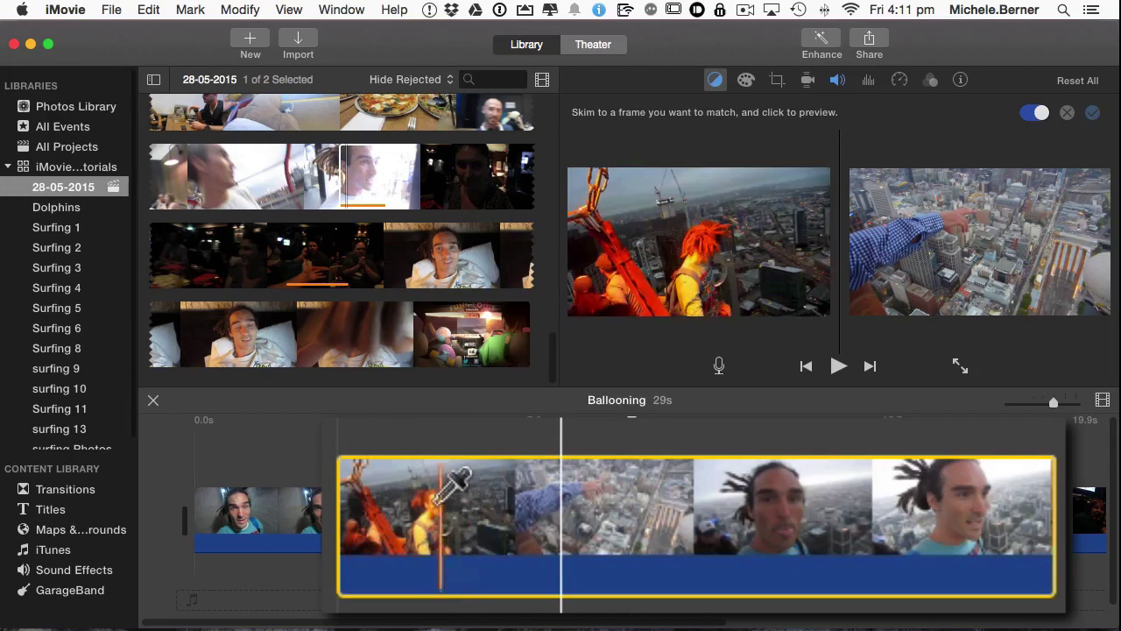
pyautogui.click(403, 485)
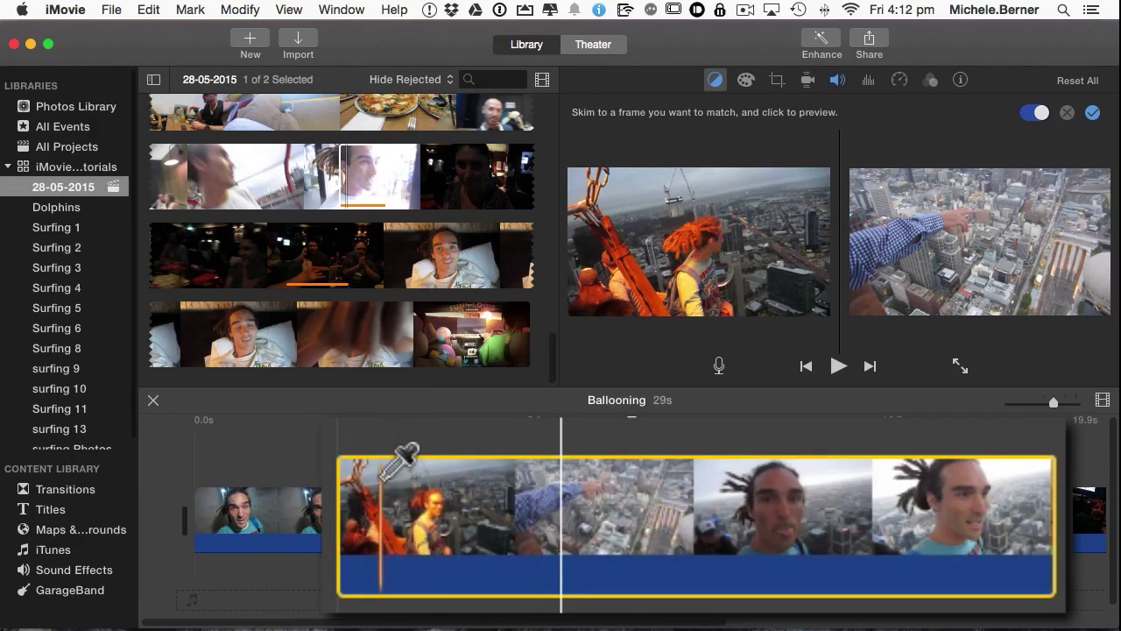
pyautogui.click(1092, 113)
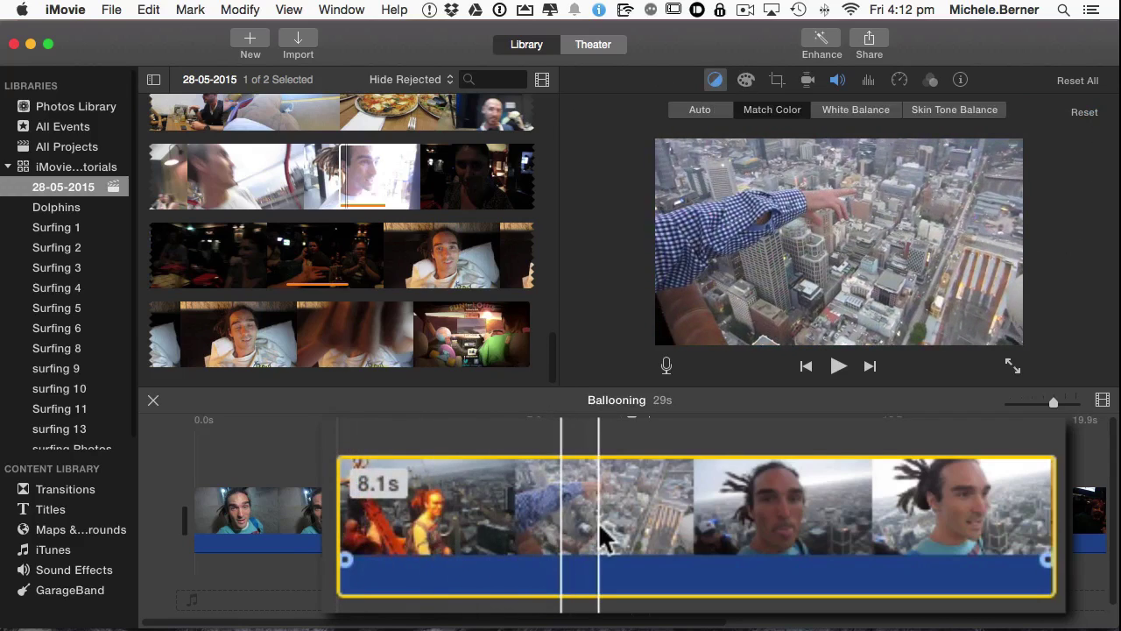
# Step: Try White Balance on the city frame by sampling a reference colour with the eyedropper
pyautogui.click(841, 112)
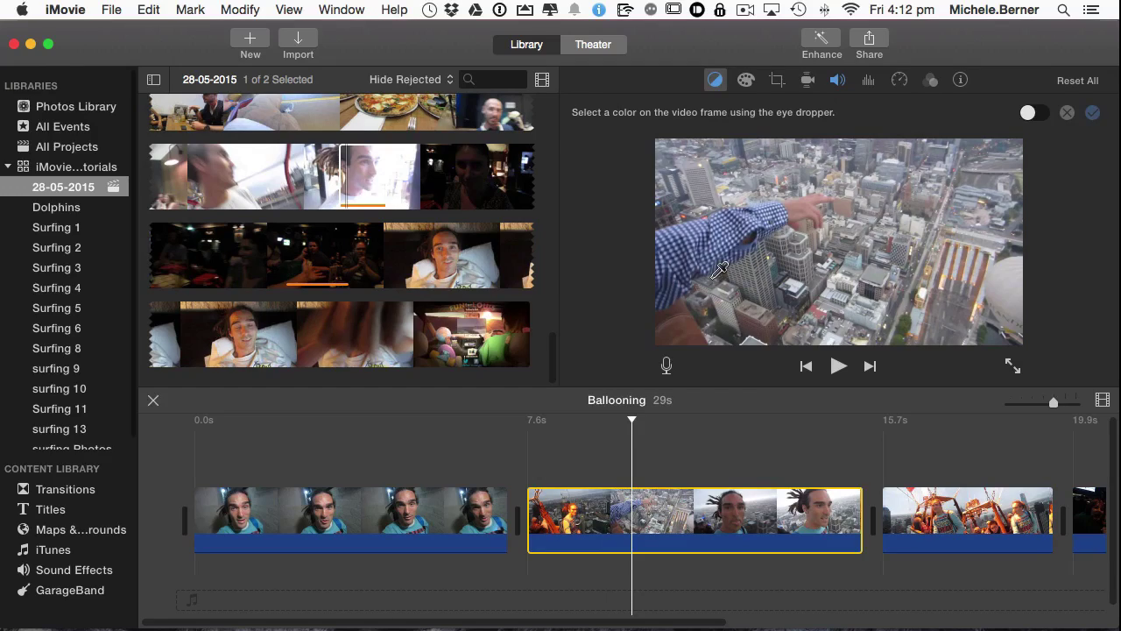
pyautogui.click(719, 270)
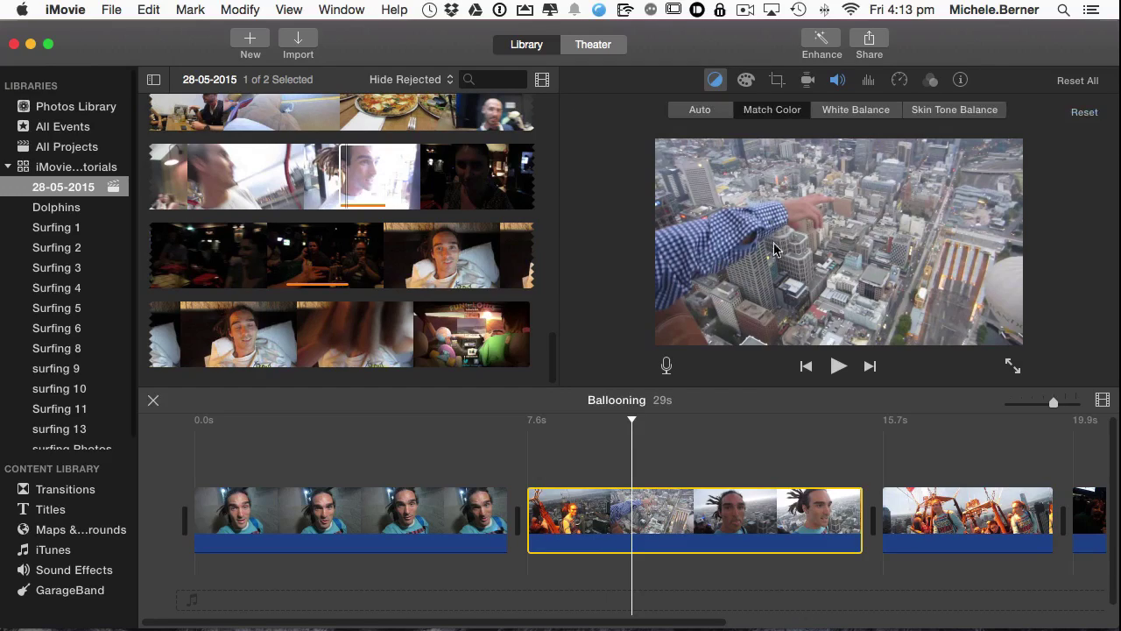
pyautogui.click(856, 114)
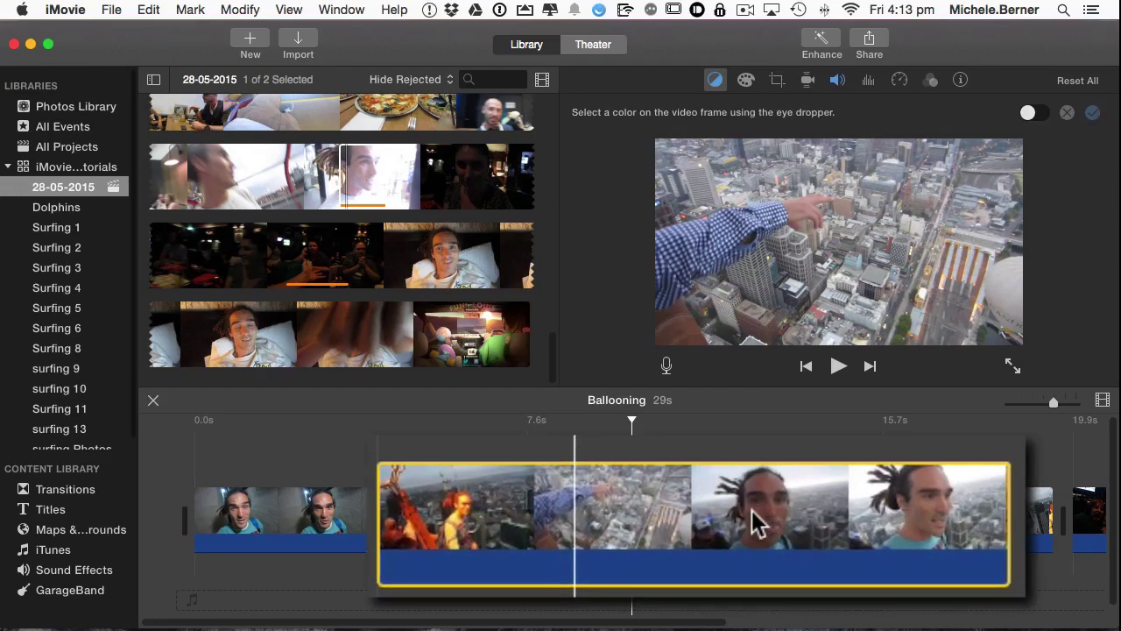
pyautogui.click(920, 252)
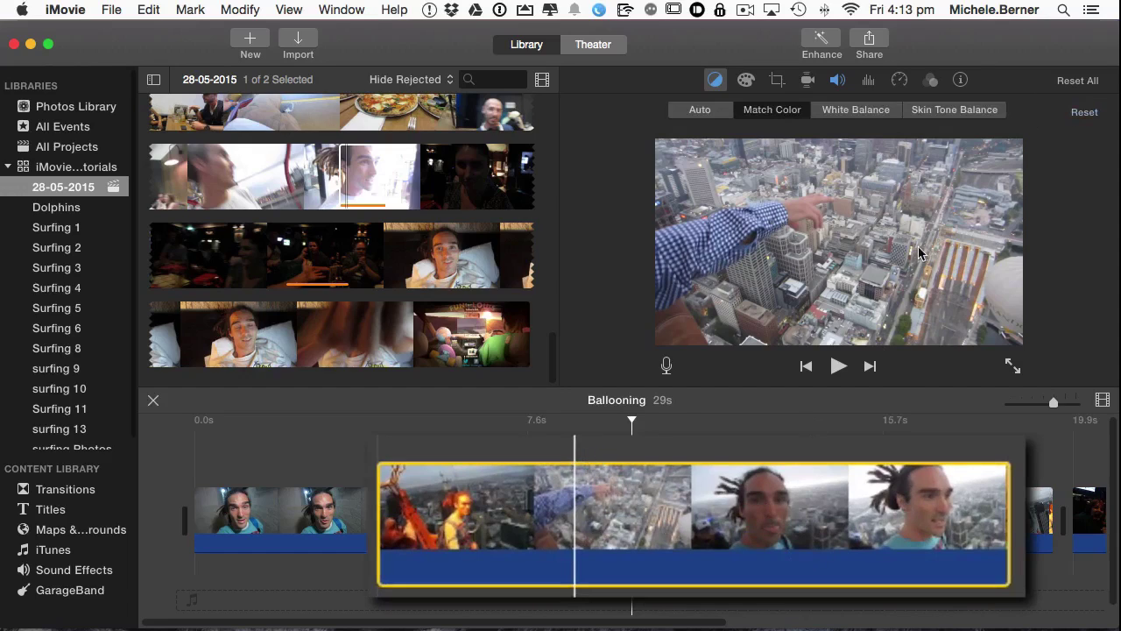
# Step: In the selfie portion, cancel the shirt-sampled balance, then resample the frame and confirm
pyautogui.click(771, 526)
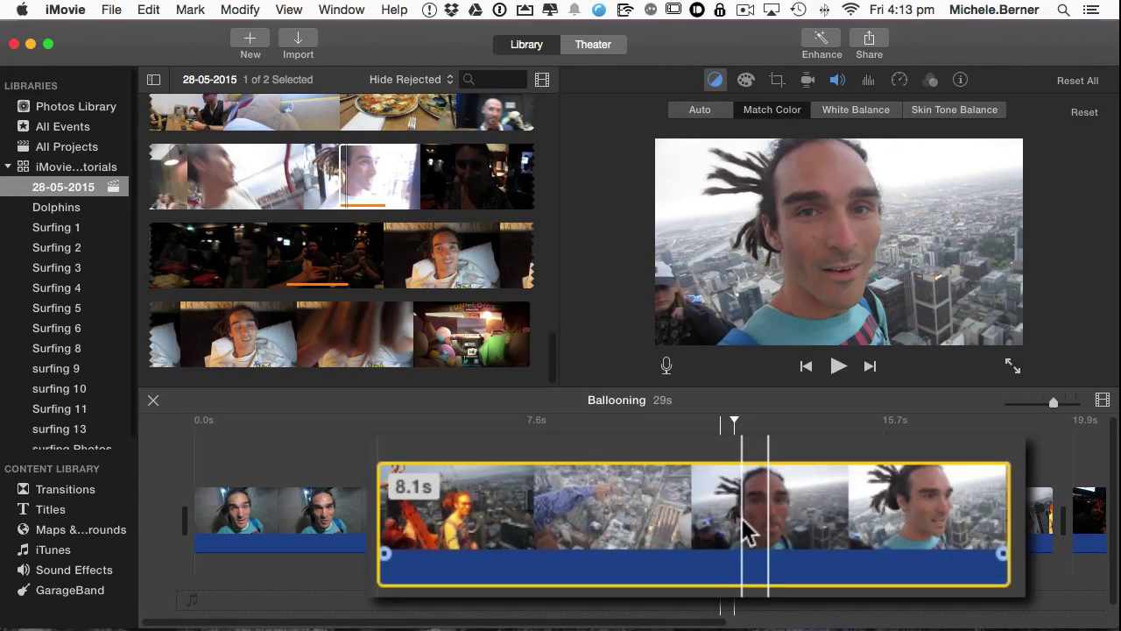
pyautogui.click(836, 112)
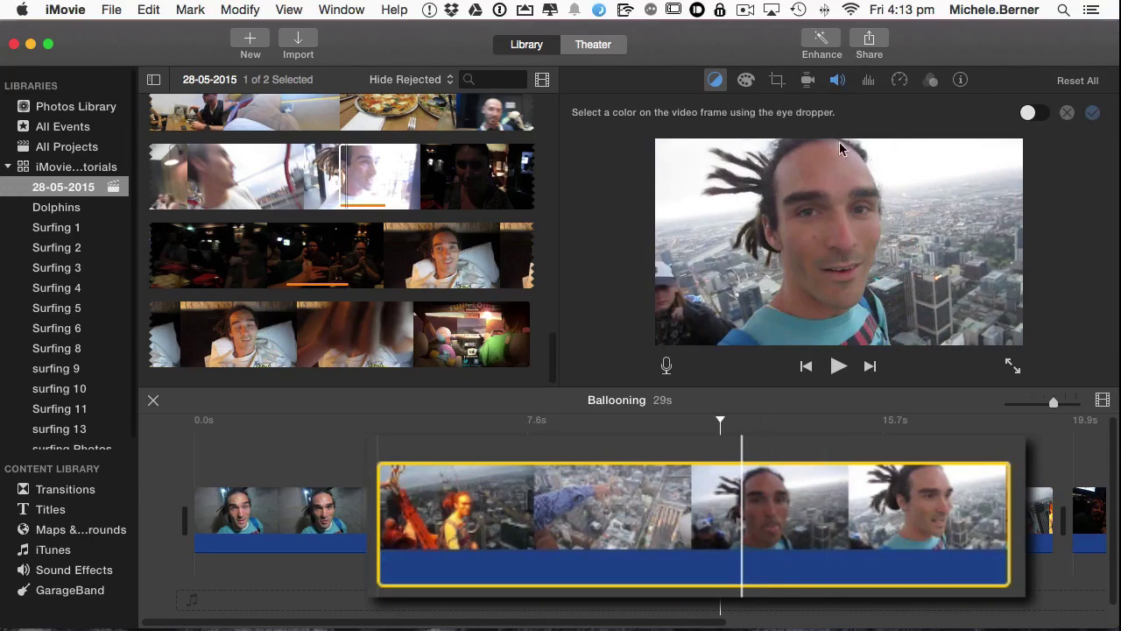
pyautogui.click(775, 312)
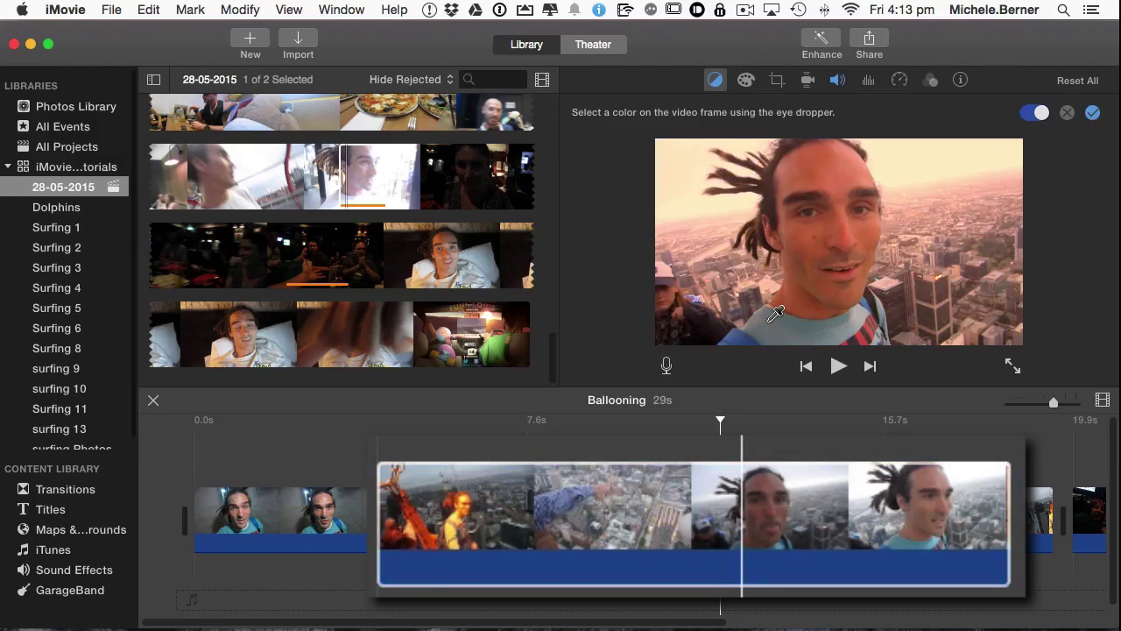
pyautogui.click(1067, 116)
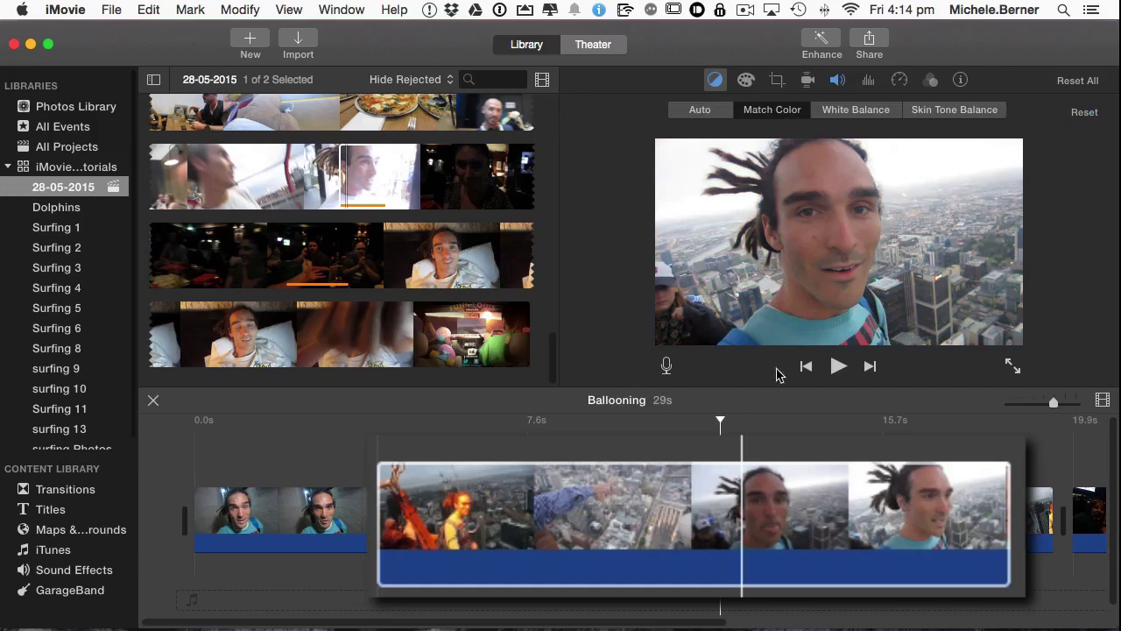
pyautogui.click(856, 110)
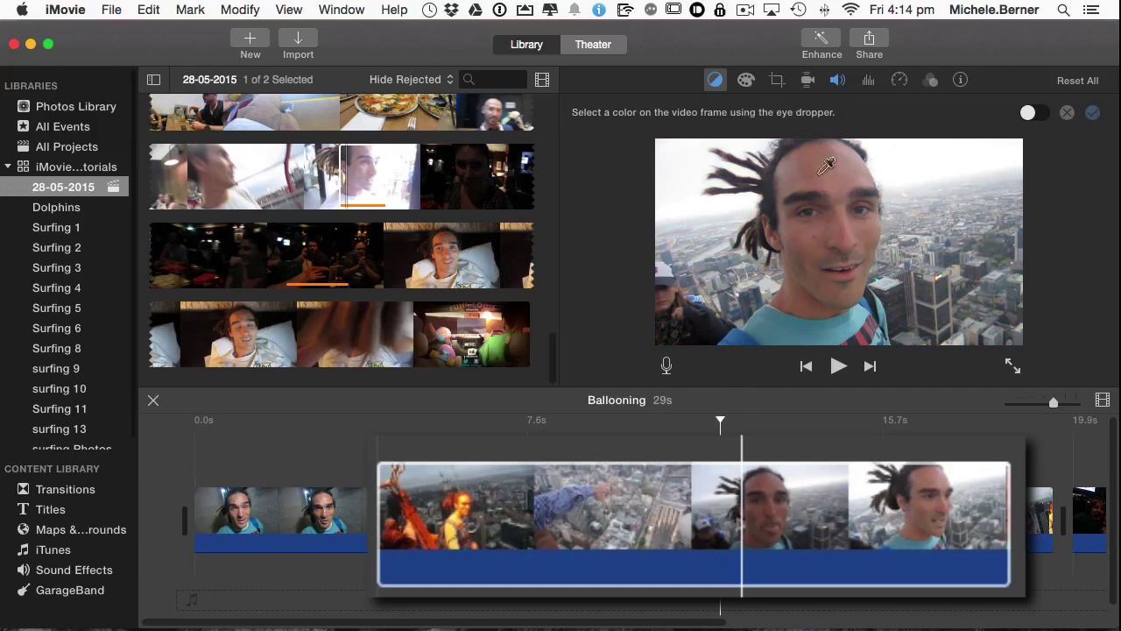
pyautogui.click(732, 336)
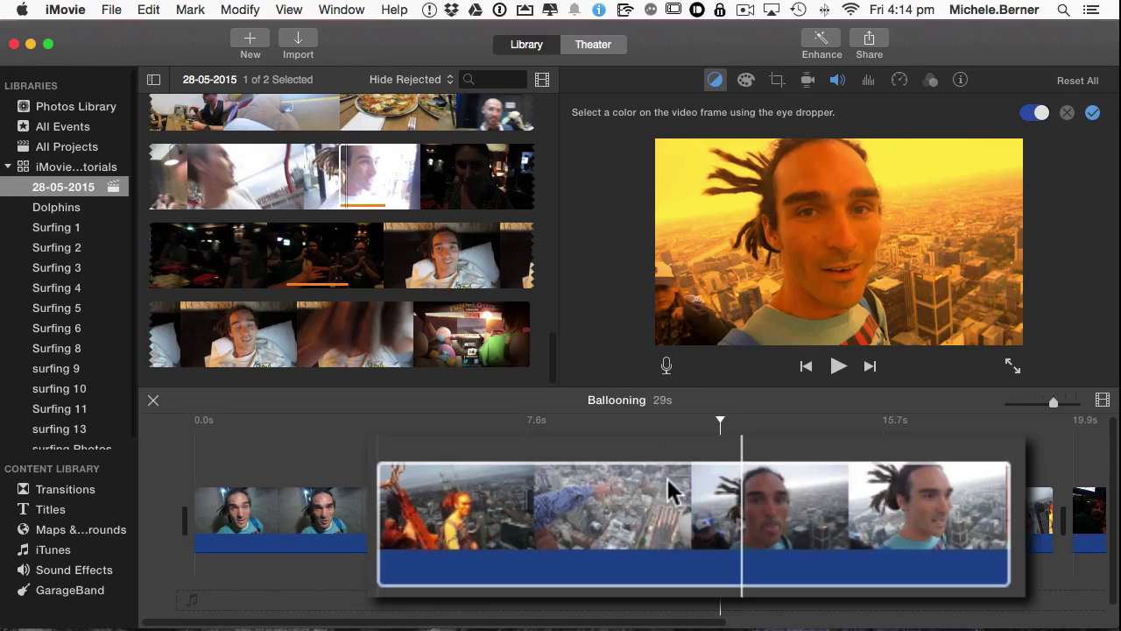
pyautogui.click(1092, 115)
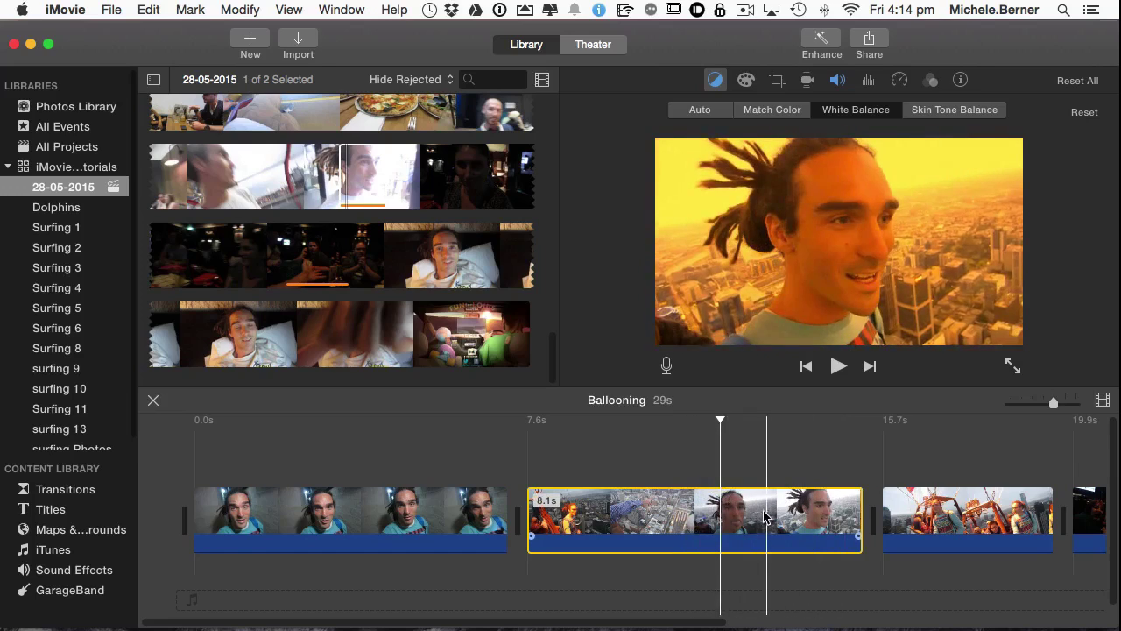
# Step: Undo Balance White, split the city clip where the face shot starts, and select the second part
pyautogui.click(148, 9)
pyautogui.click(156, 32)
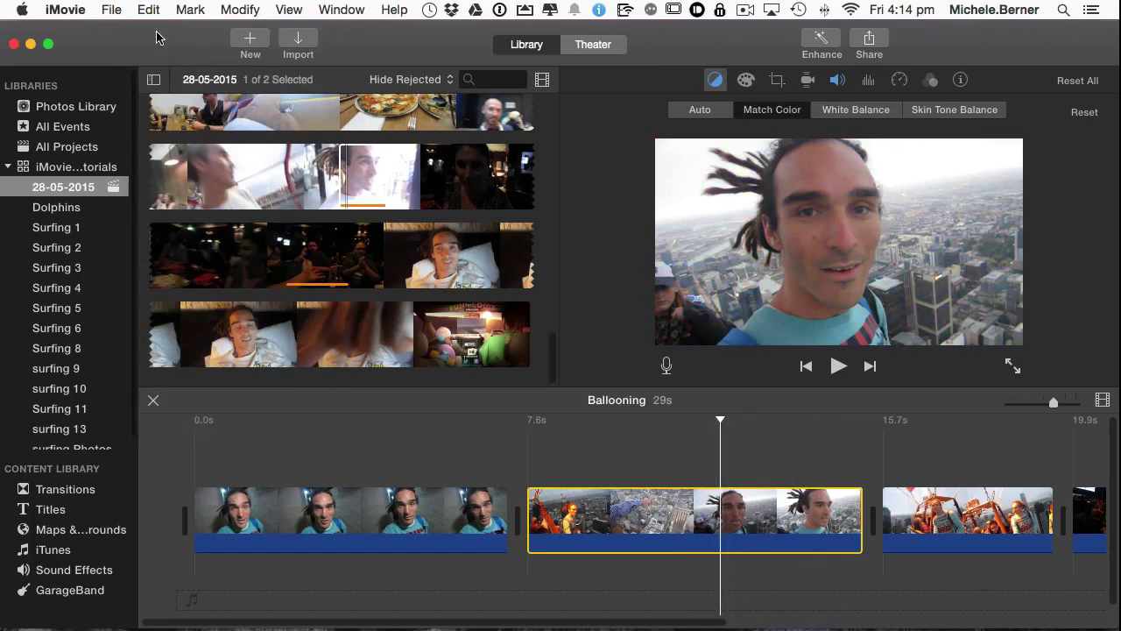
pyautogui.click(708, 522)
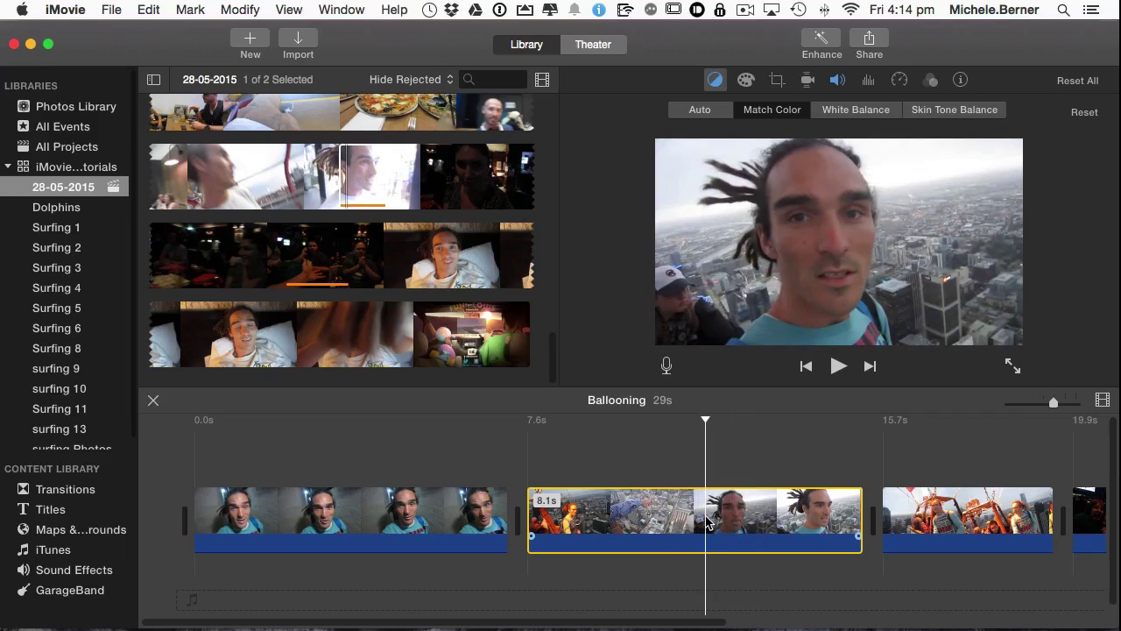
pyautogui.rightClick(708, 522)
pyautogui.click(731, 463)
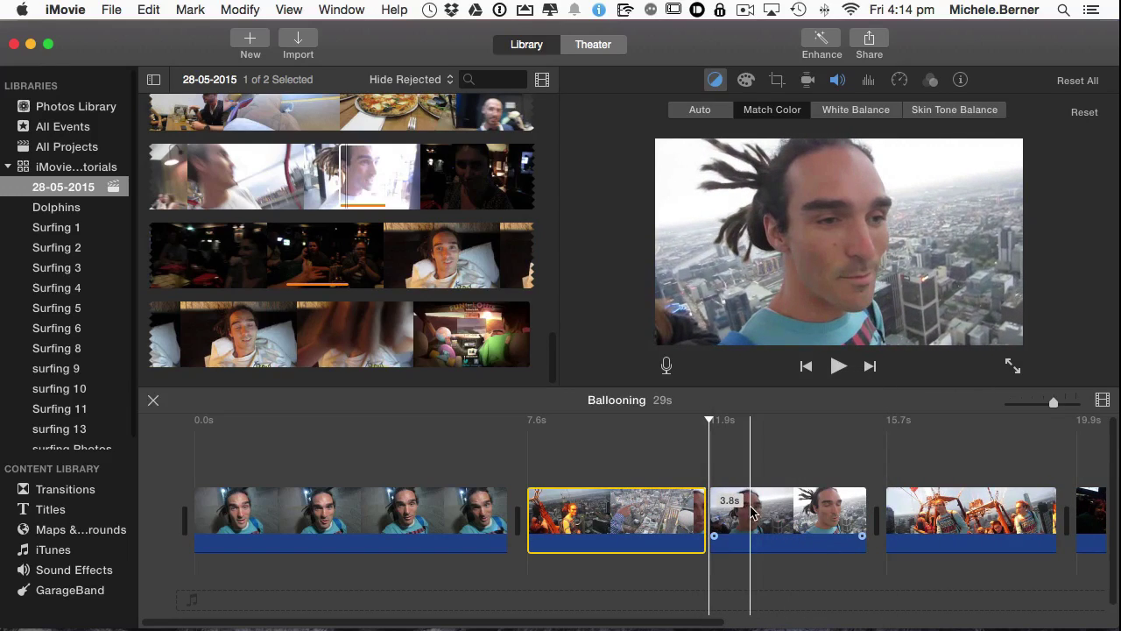
pyautogui.click(751, 513)
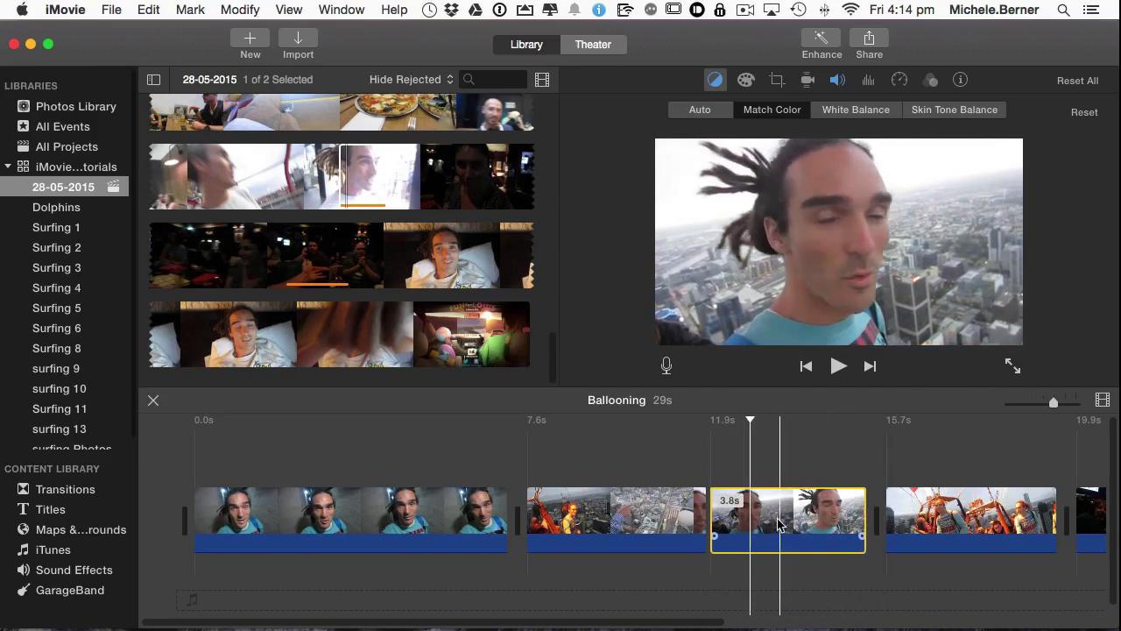
# Step: White-balance the 3.8-second selfie portion by sampling the frame with the eyedropper and confirming
pyautogui.click(847, 112)
pyautogui.click(736, 336)
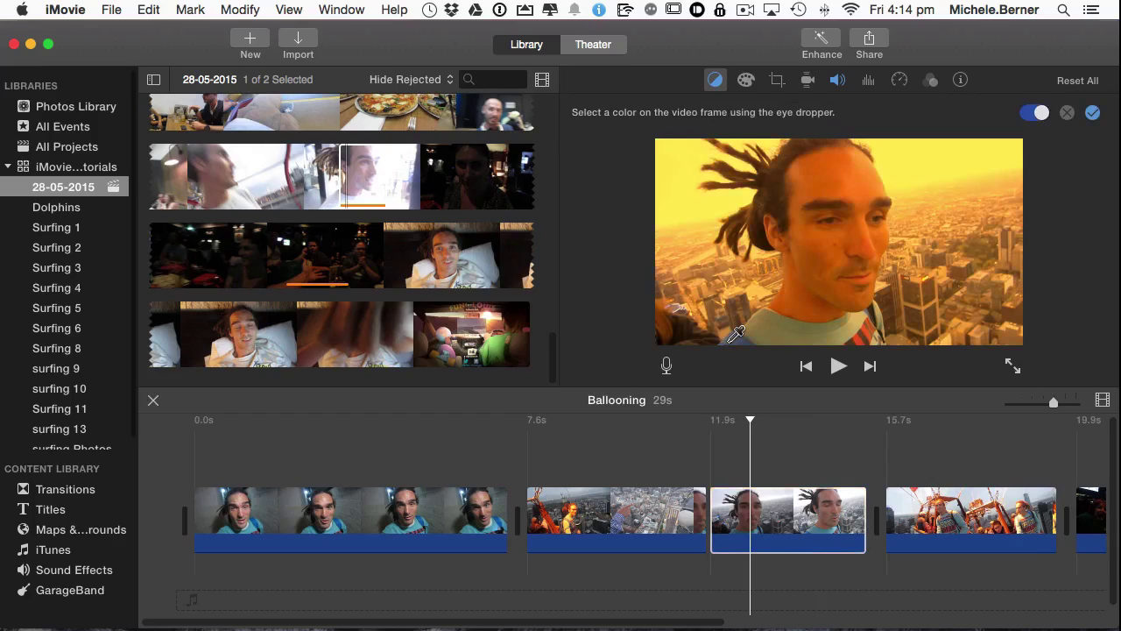
pyautogui.click(1092, 112)
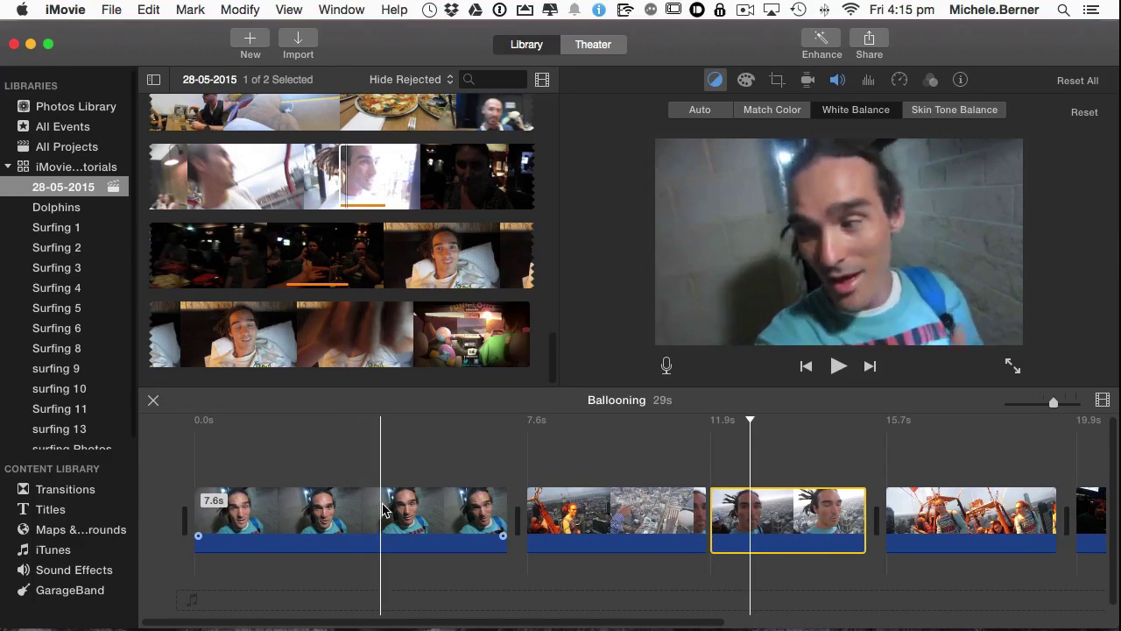
# Step: On the opening alley clip, discard trial picks and apply Skin Tone Balance sampled from the man's forehead
pyautogui.click(326, 504)
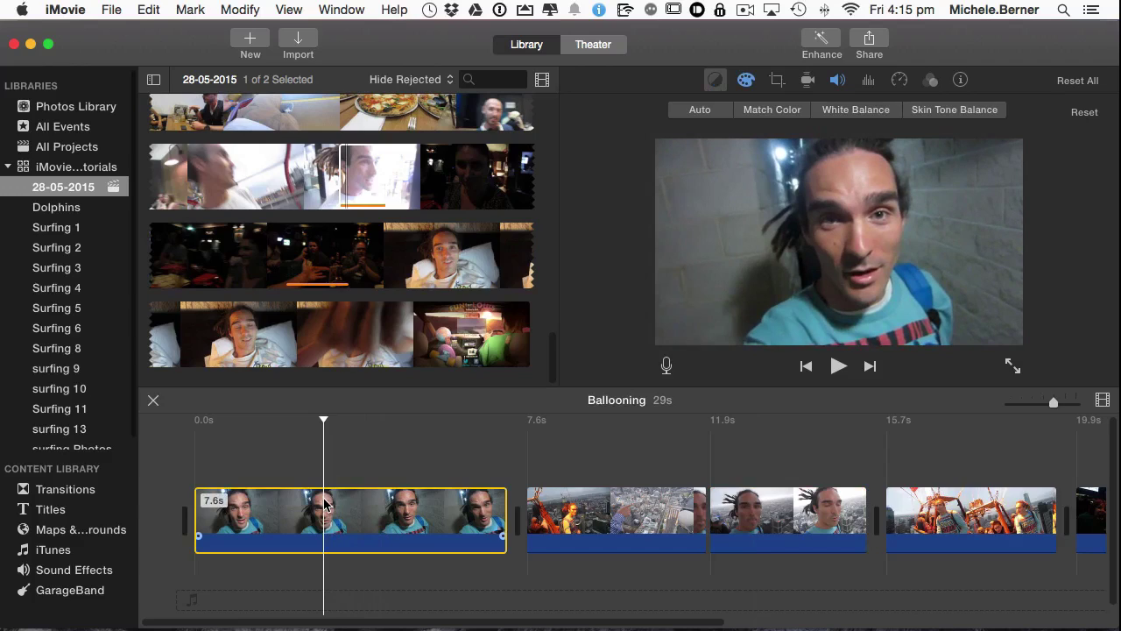
pyautogui.click(946, 112)
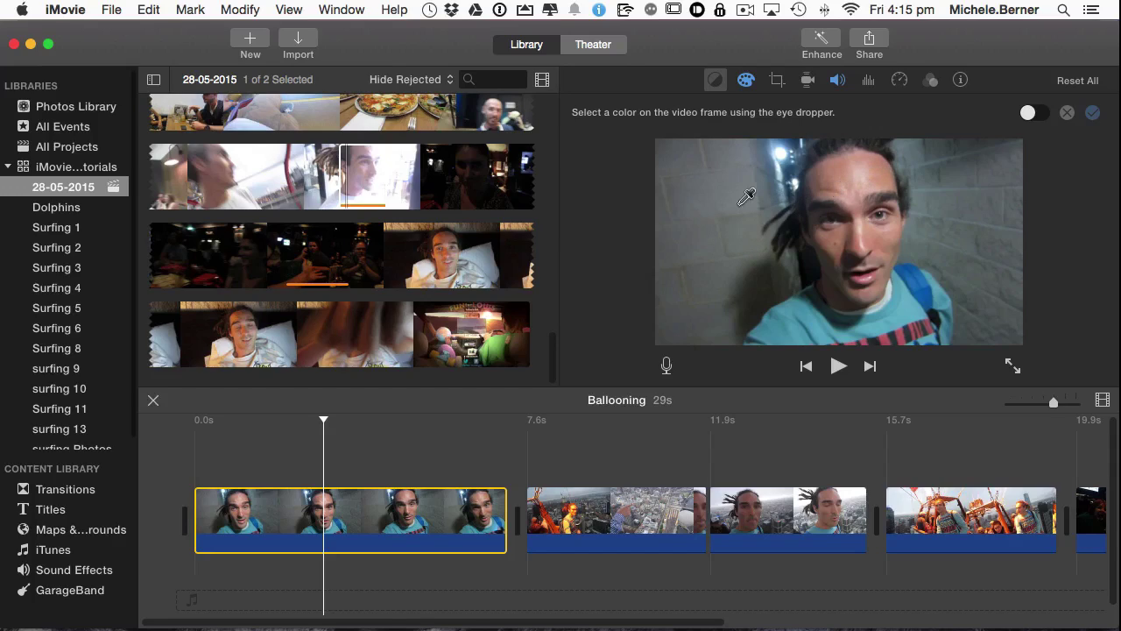
pyautogui.click(713, 198)
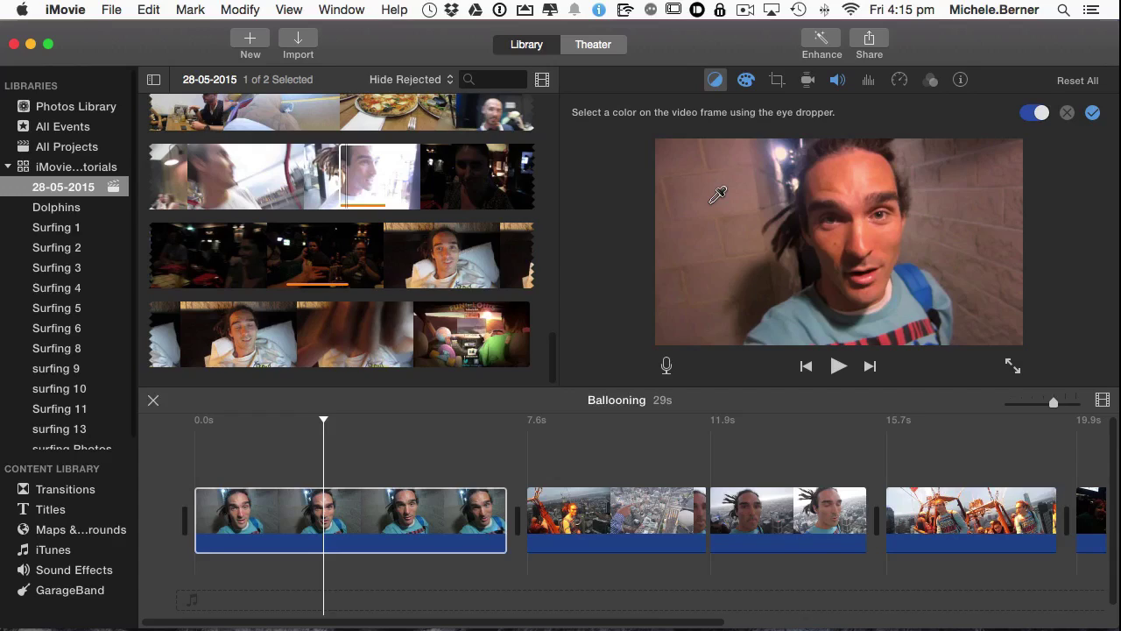
pyautogui.click(1066, 112)
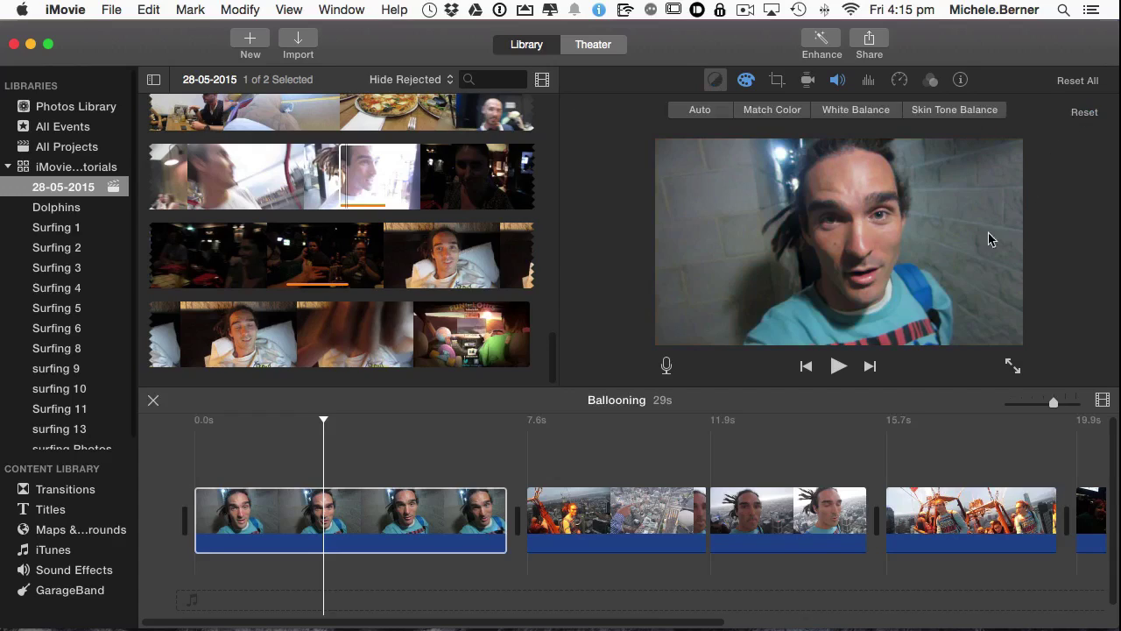
pyautogui.click(963, 113)
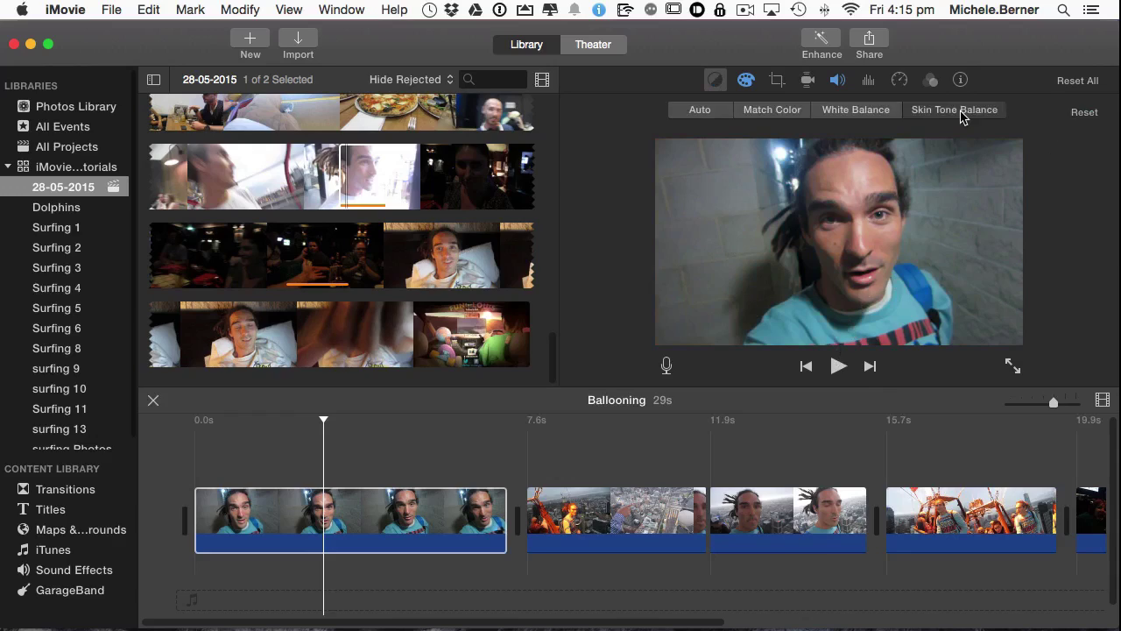
pyautogui.click(892, 318)
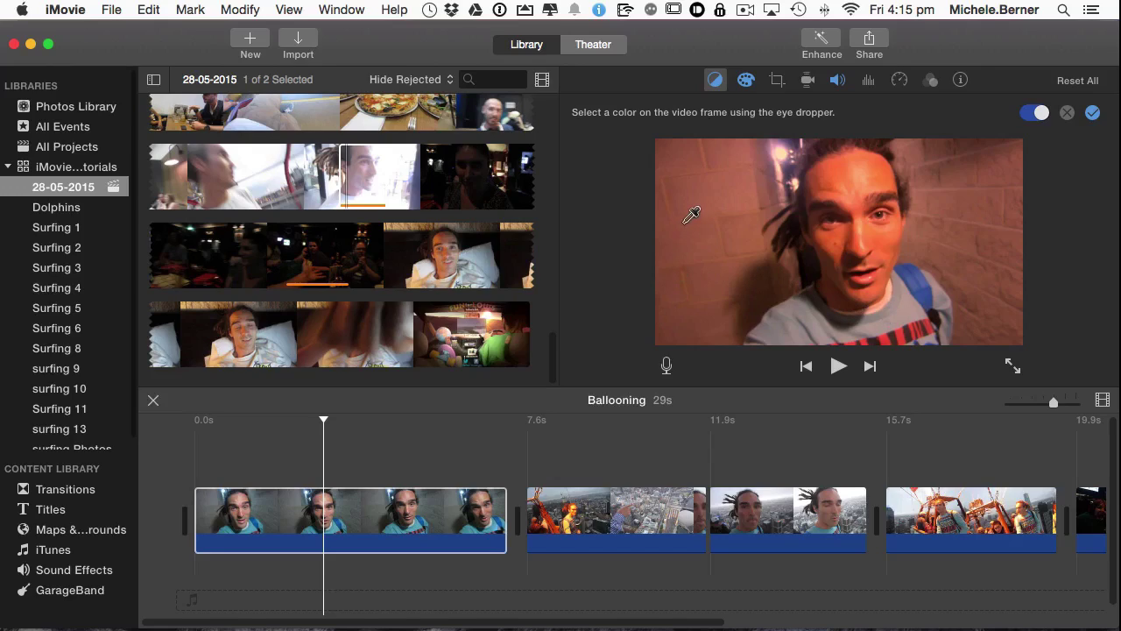
pyautogui.click(1067, 113)
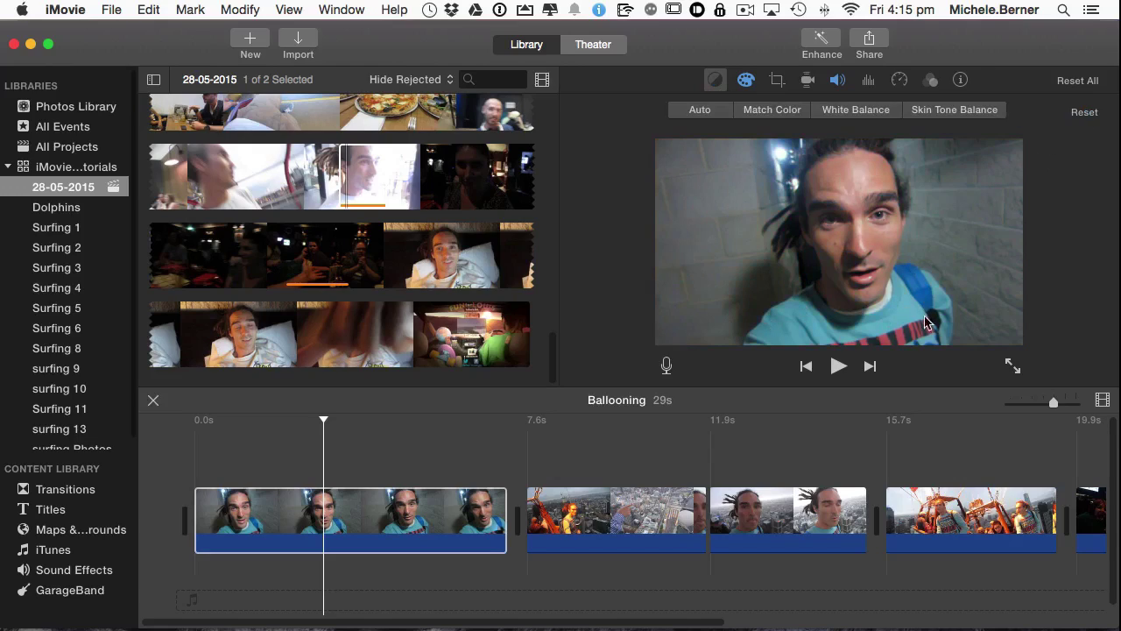
pyautogui.click(954, 112)
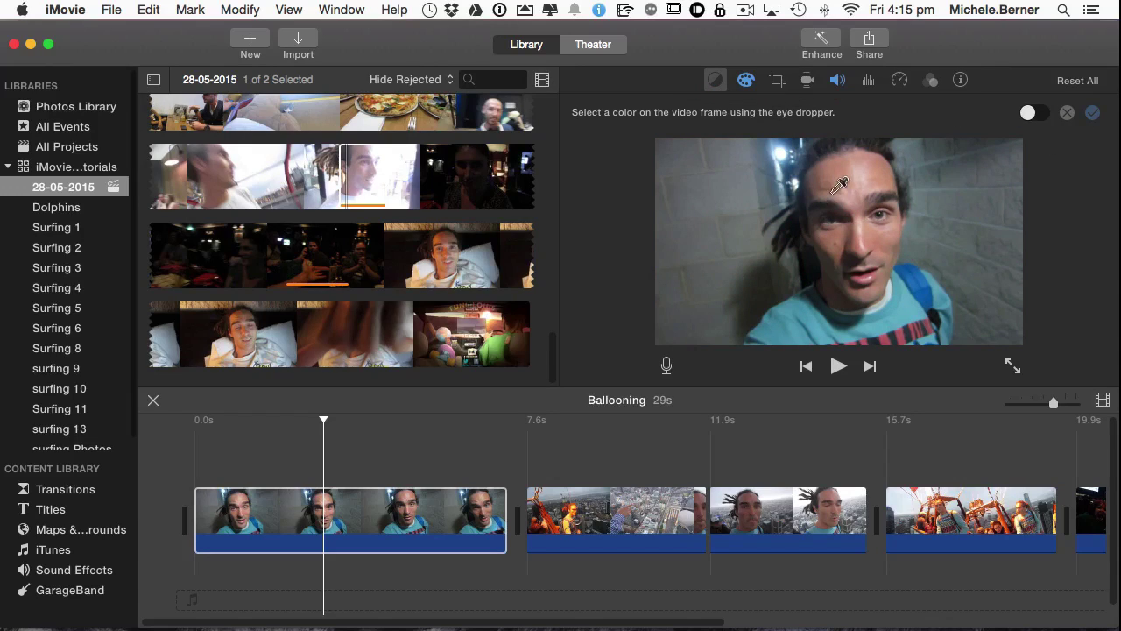
pyautogui.click(787, 154)
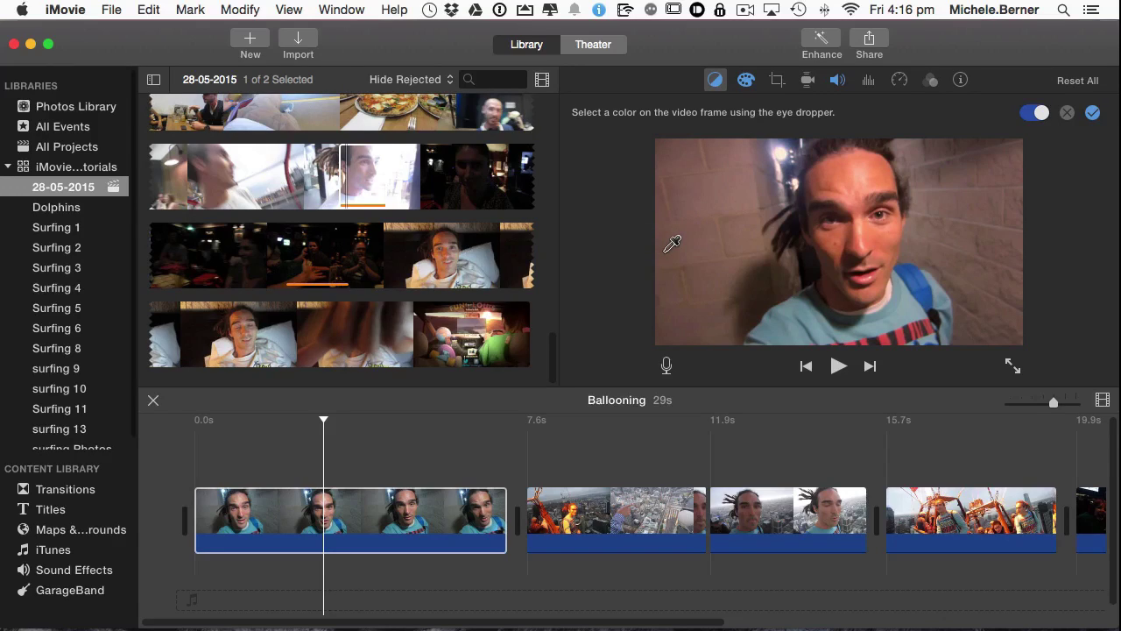
pyautogui.click(1092, 113)
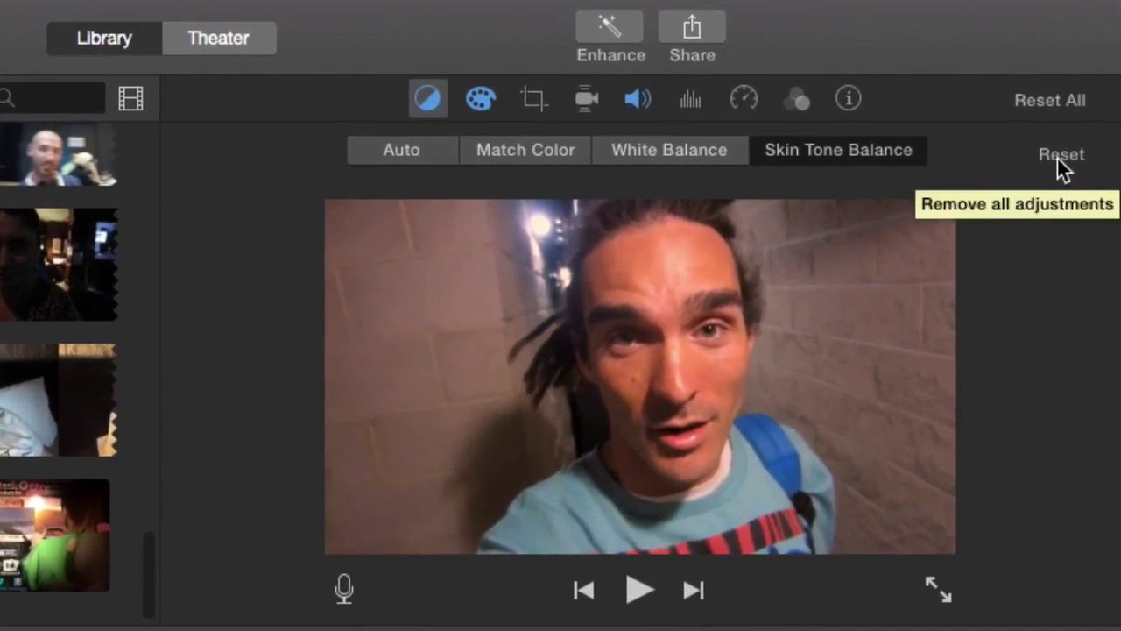
# Step: Reset the skin tone and white balance corrections, then briefly view the colour correction sliders
pyautogui.click(1058, 154)
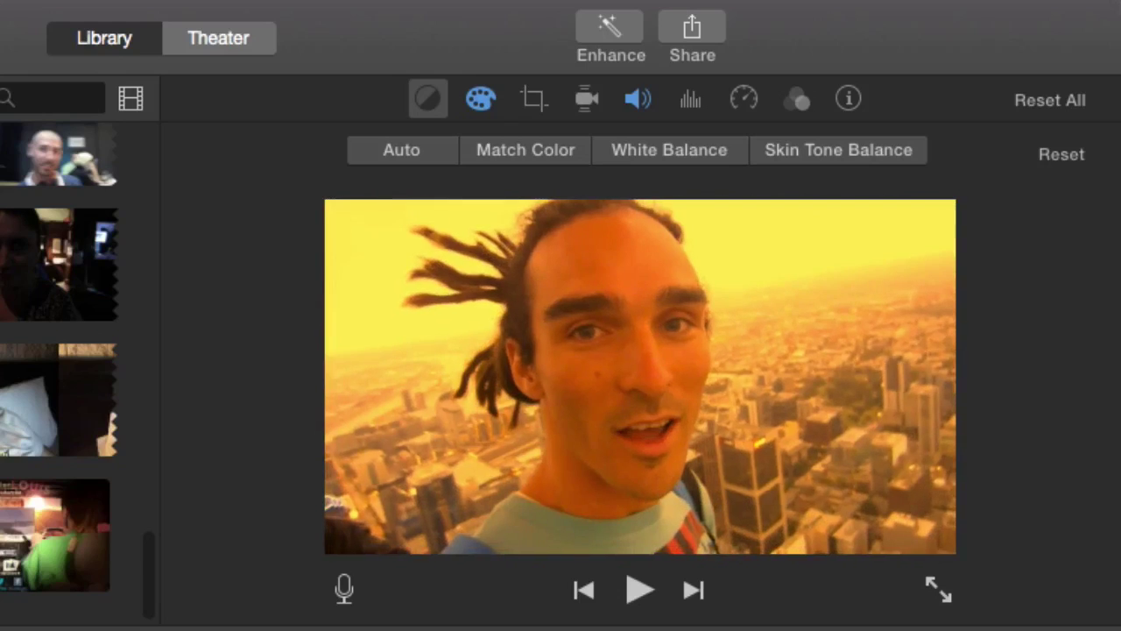
pyautogui.click(1058, 155)
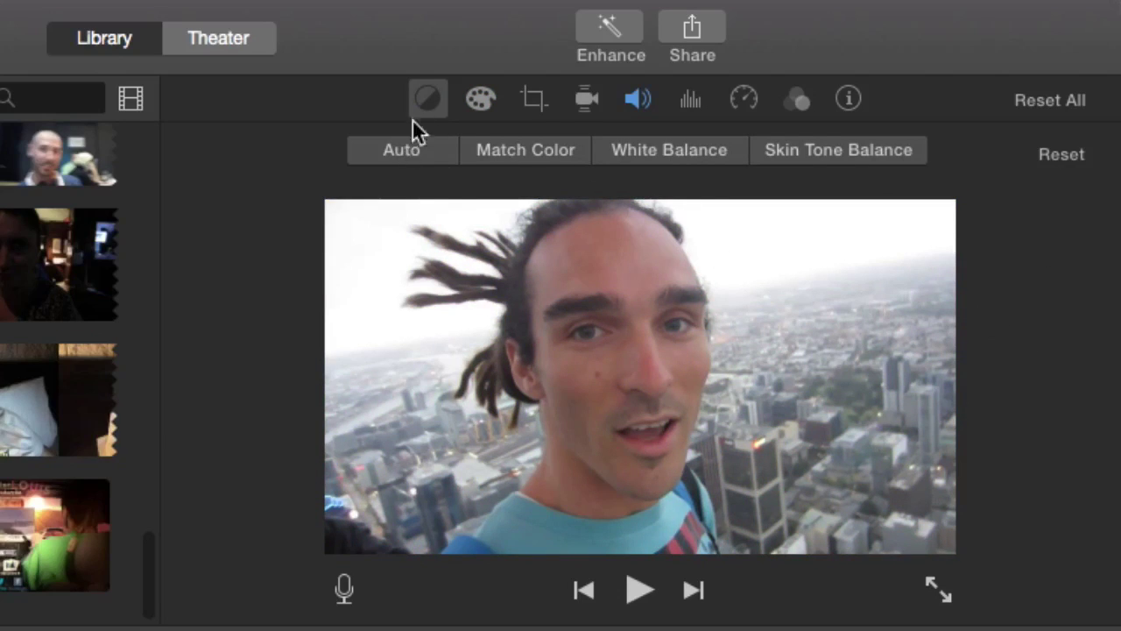
pyautogui.click(474, 96)
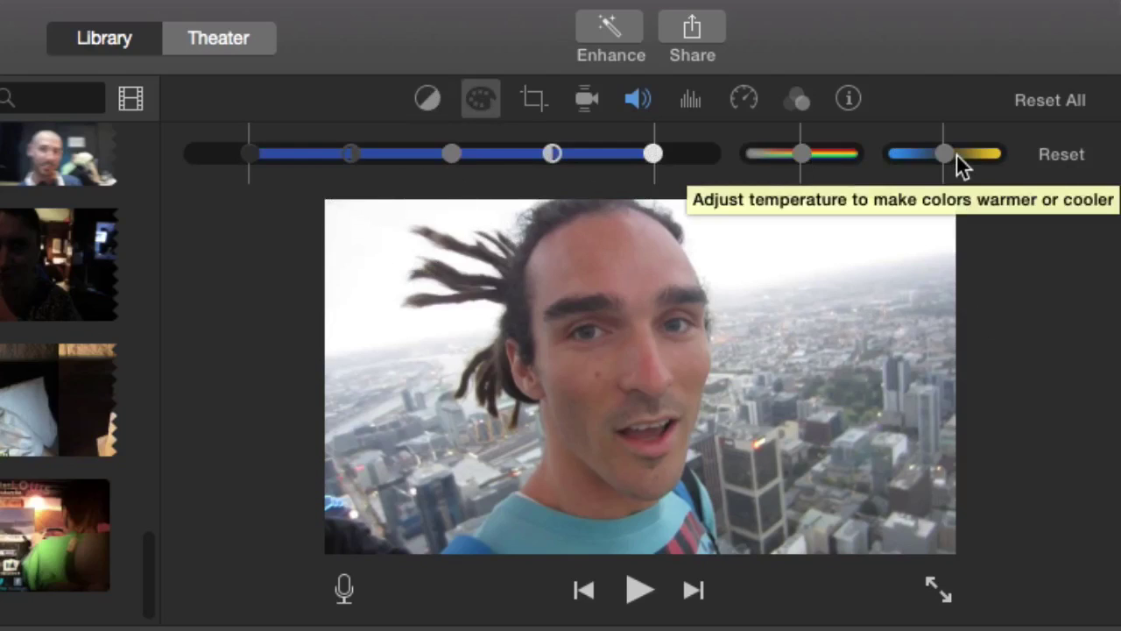
pyautogui.click(428, 98)
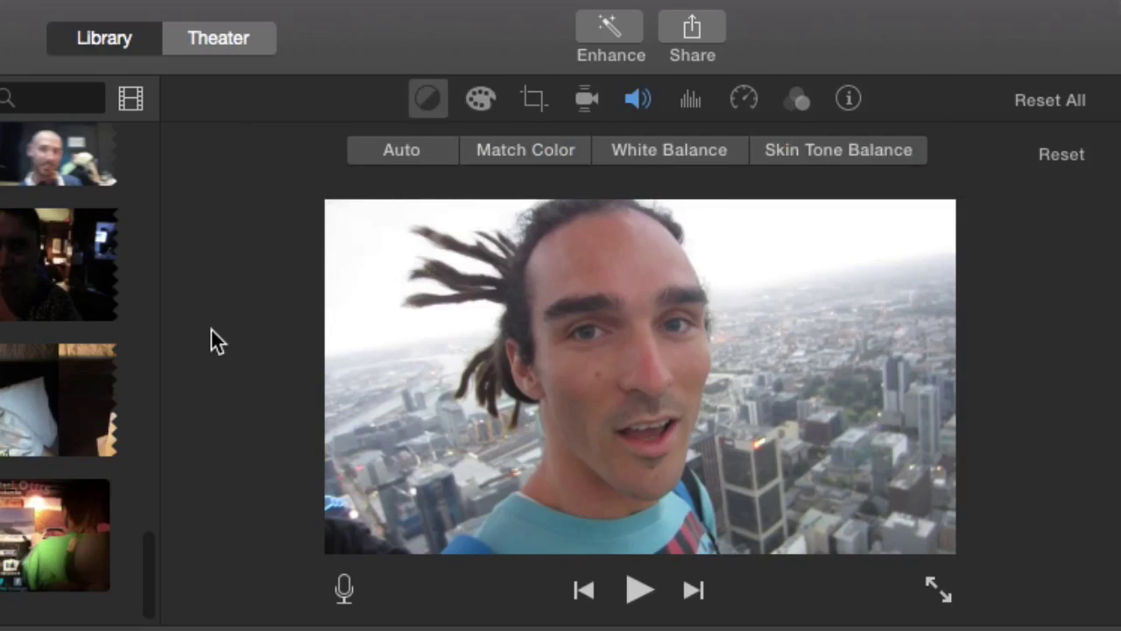